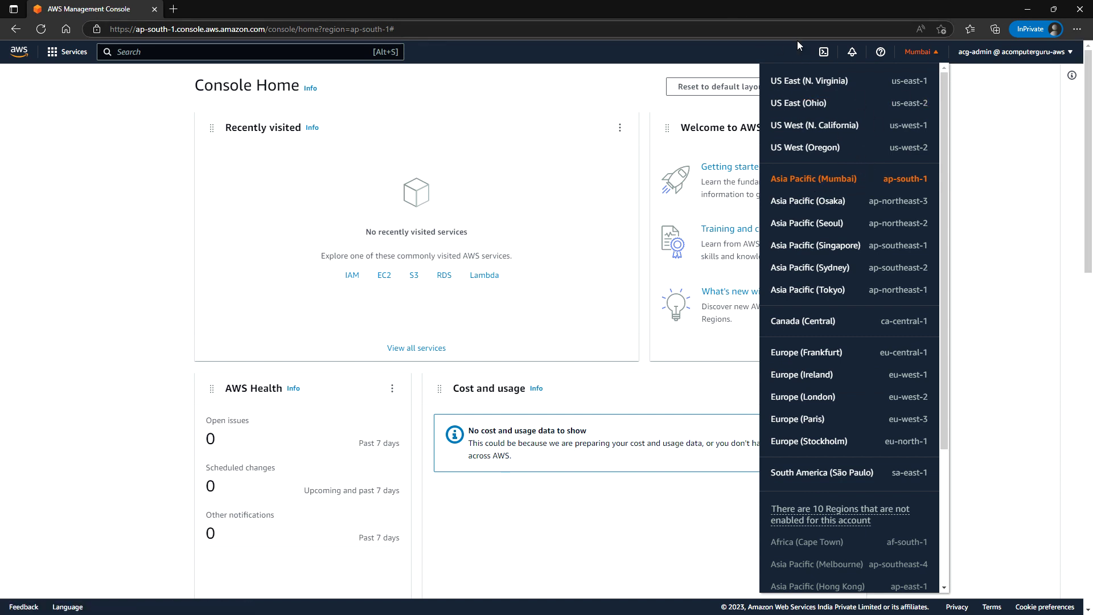
# Step: Close the region list and open the EC2 service by searching for ec2
pyautogui.click(581, 91)
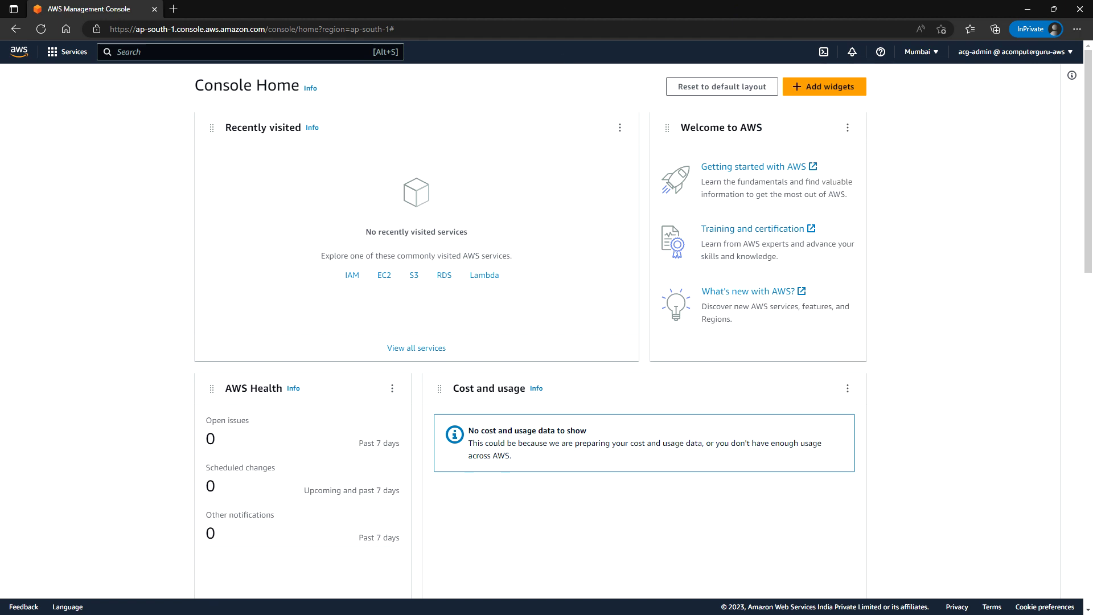
pyautogui.click(165, 52)
pyautogui.write('ec2')
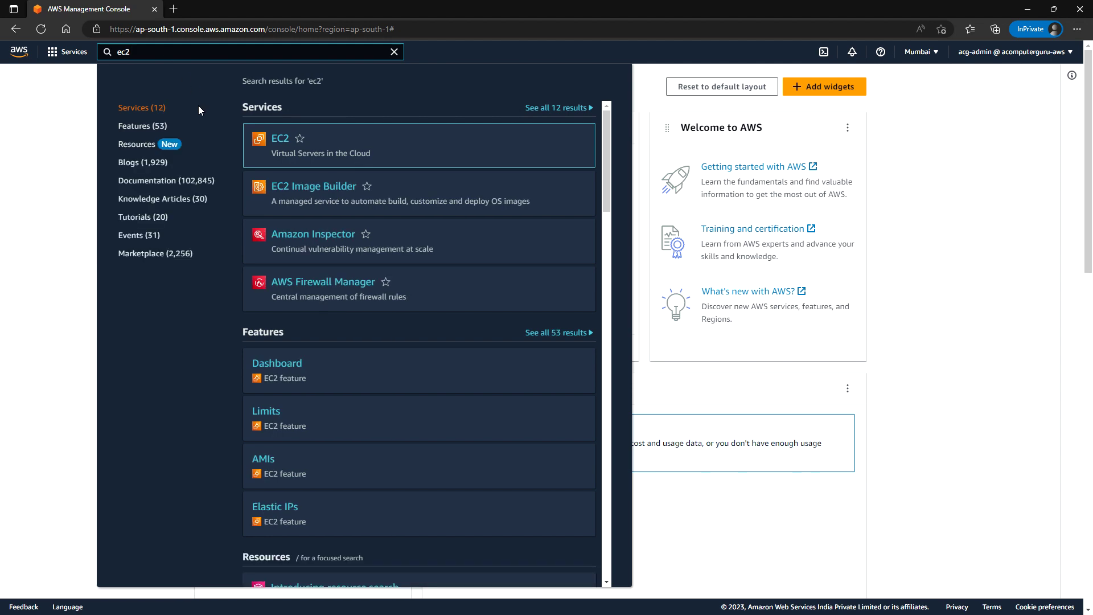
pyautogui.click(281, 139)
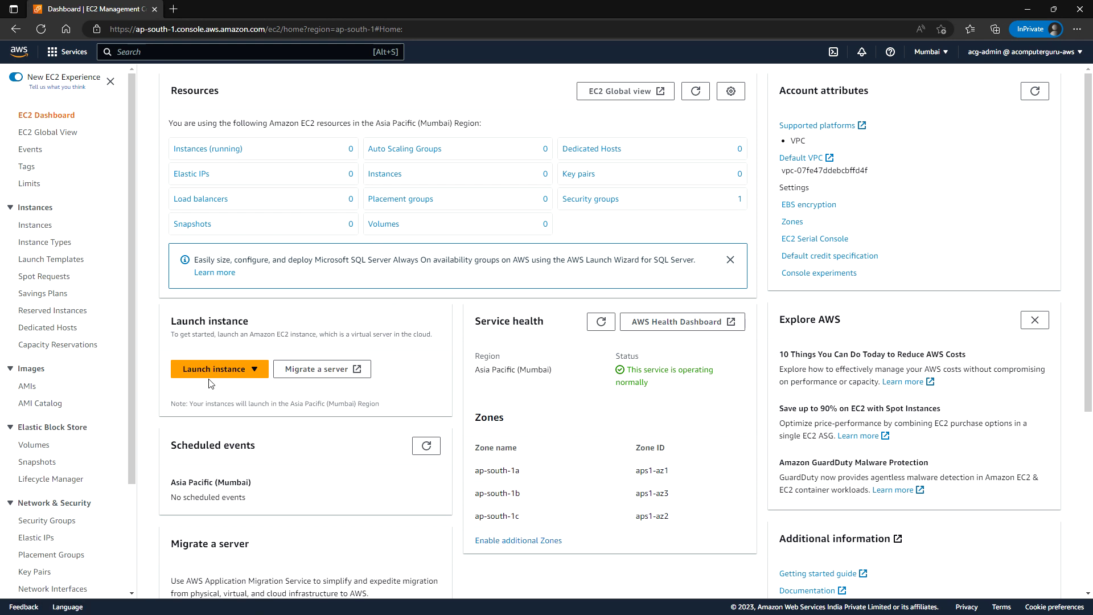
# Step: Start launching a new instance and name it My First EC2 Instance
pyautogui.click(240, 373)
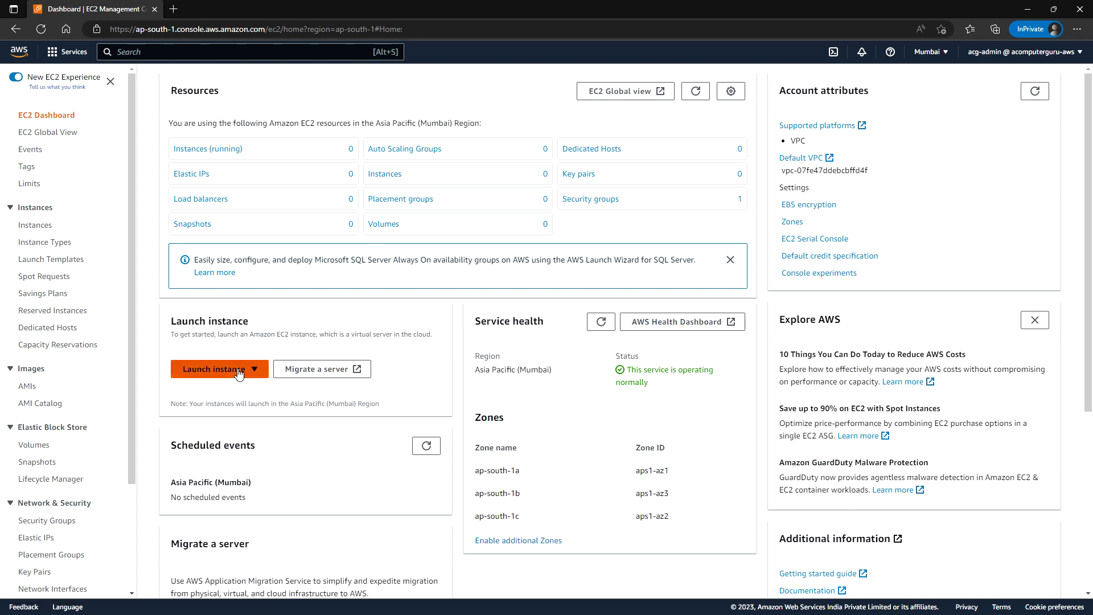
pyautogui.click(236, 387)
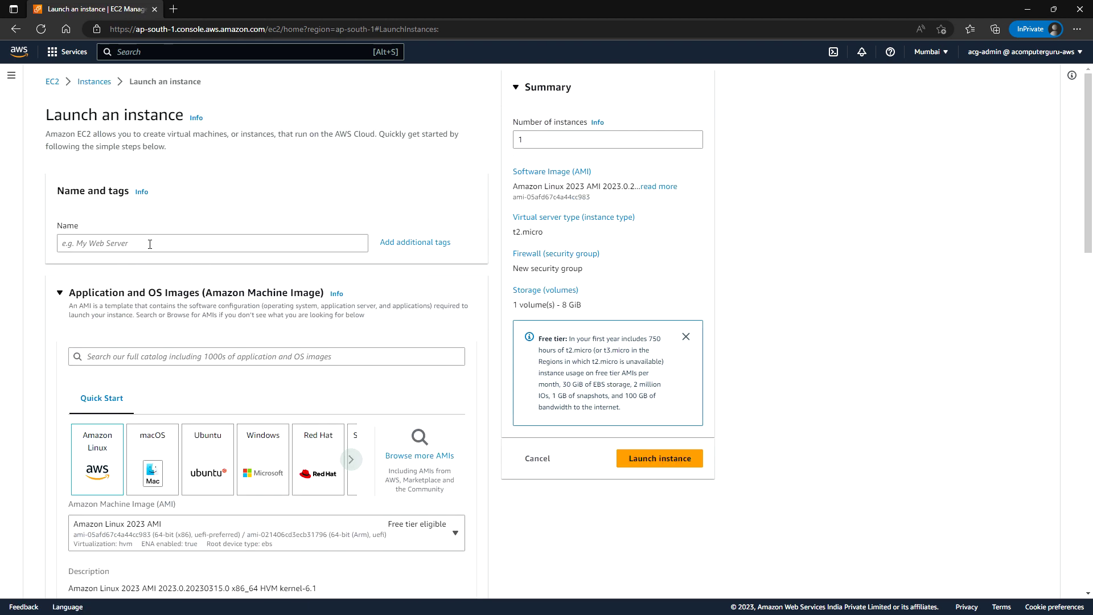
pyautogui.click(171, 243)
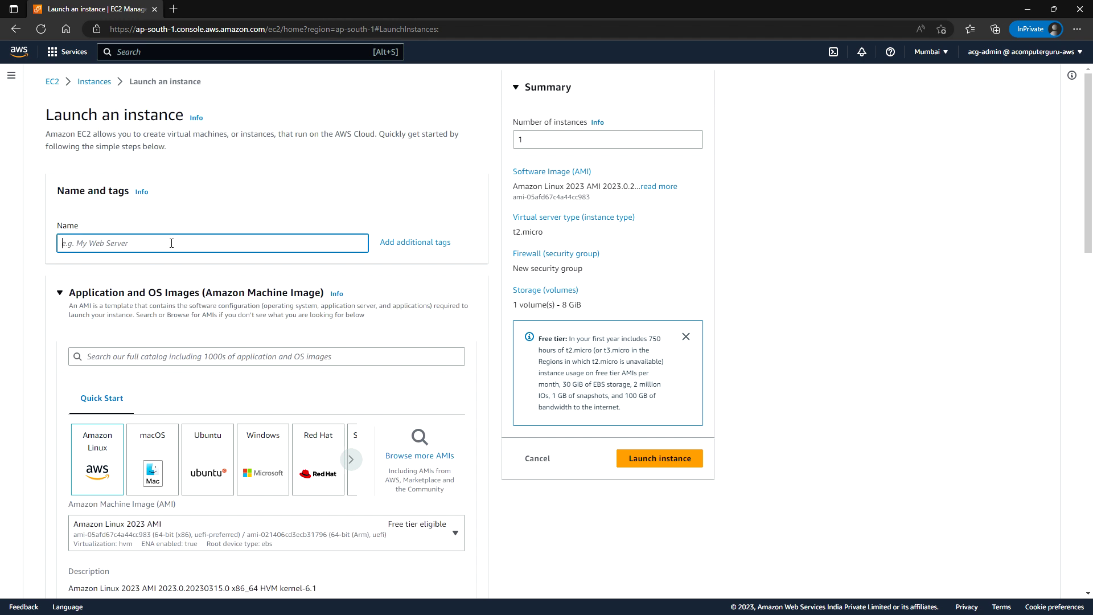
pyautogui.write('My First EC2 Instance')
# Step: Choose Amazon Linux 2 AMI (HVM) - Kernel 5.10, SSD Volume Type as the machine image
pyautogui.scroll(-3, 344, 403)
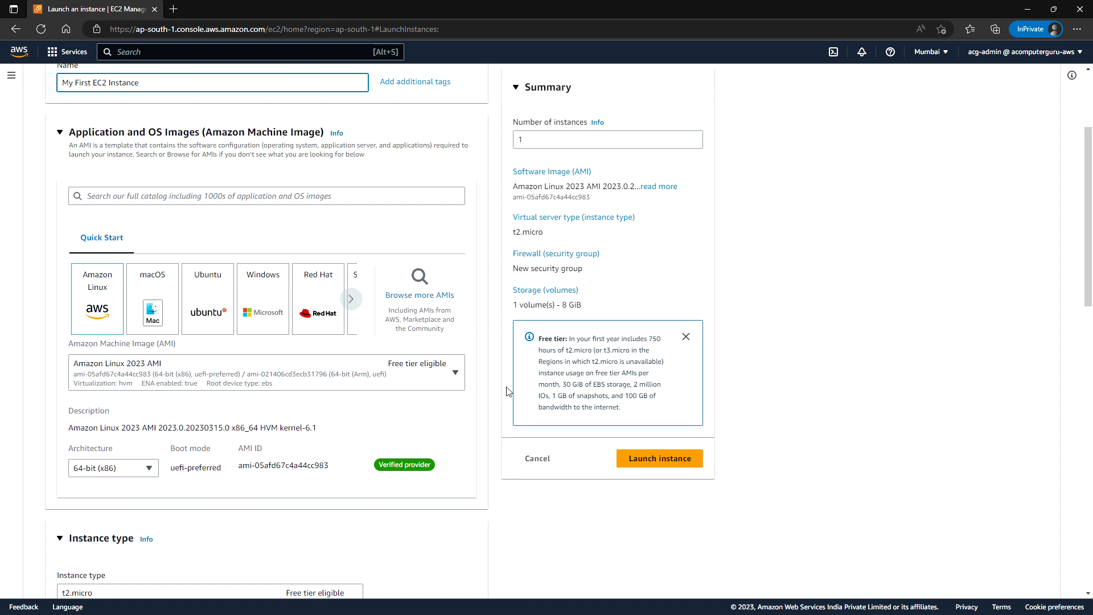
pyautogui.click(457, 380)
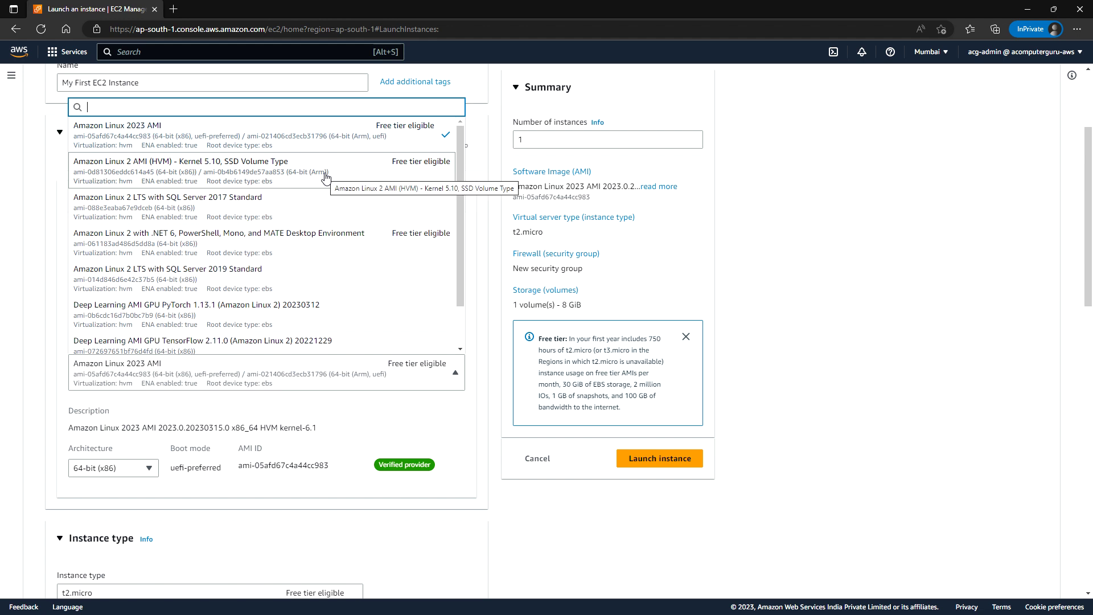
pyautogui.click(757, 480)
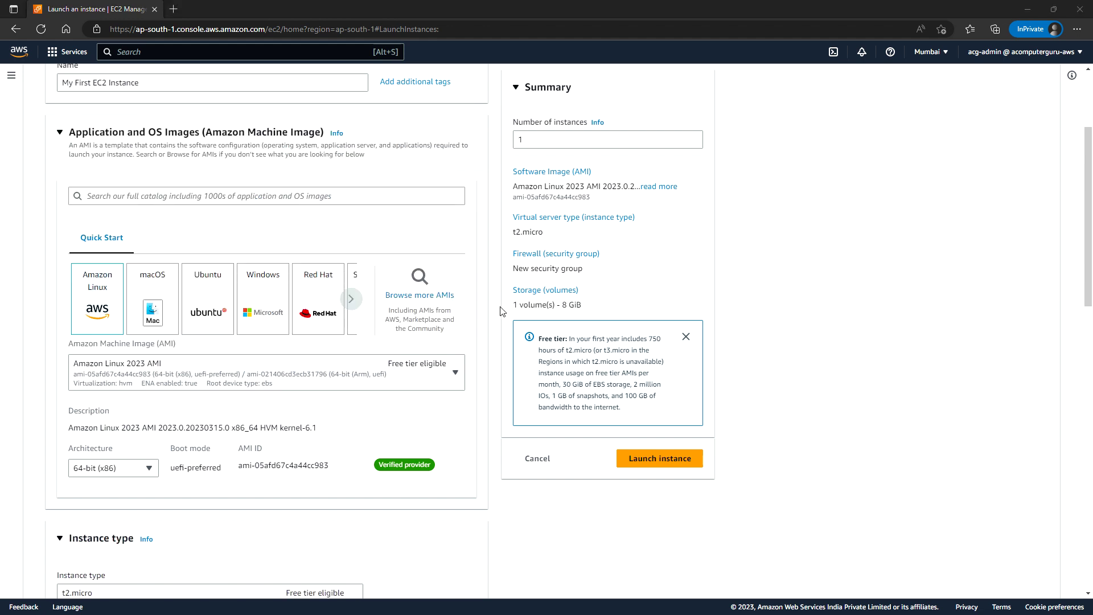
pyautogui.click(406, 382)
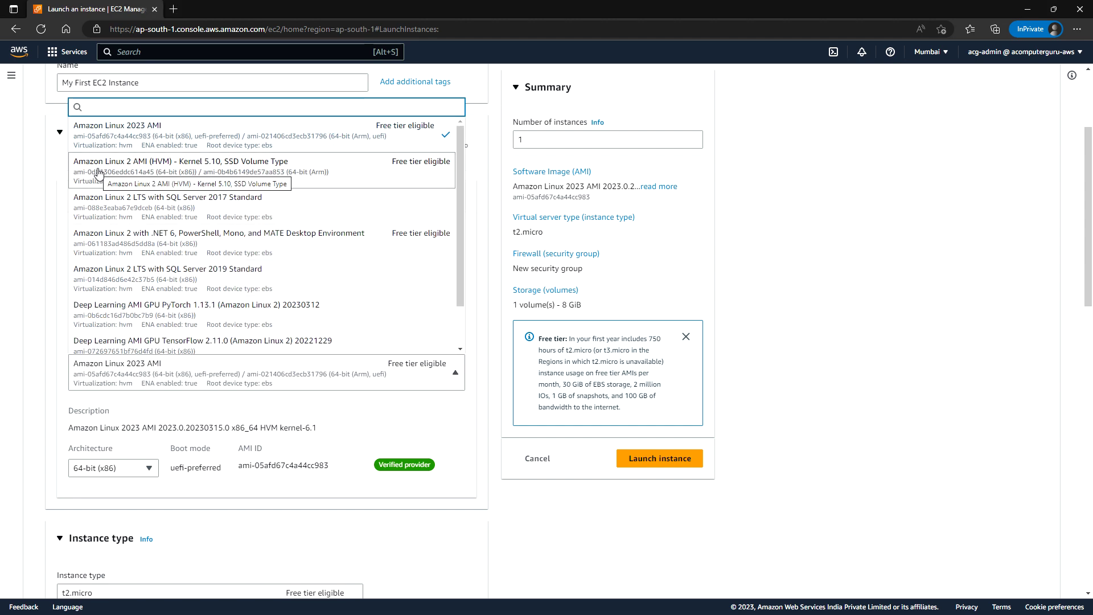
pyautogui.click(186, 172)
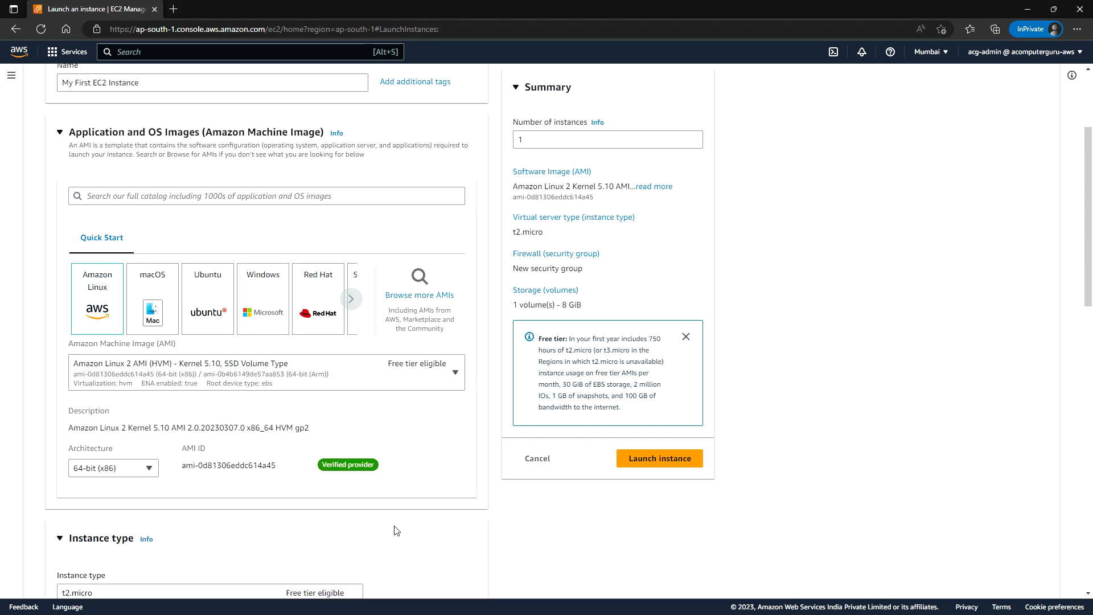
# Step: Create a new key pair named EC2 Instance for the login, with RSA type and .pem file format
pyautogui.scroll(-3, 422, 507)
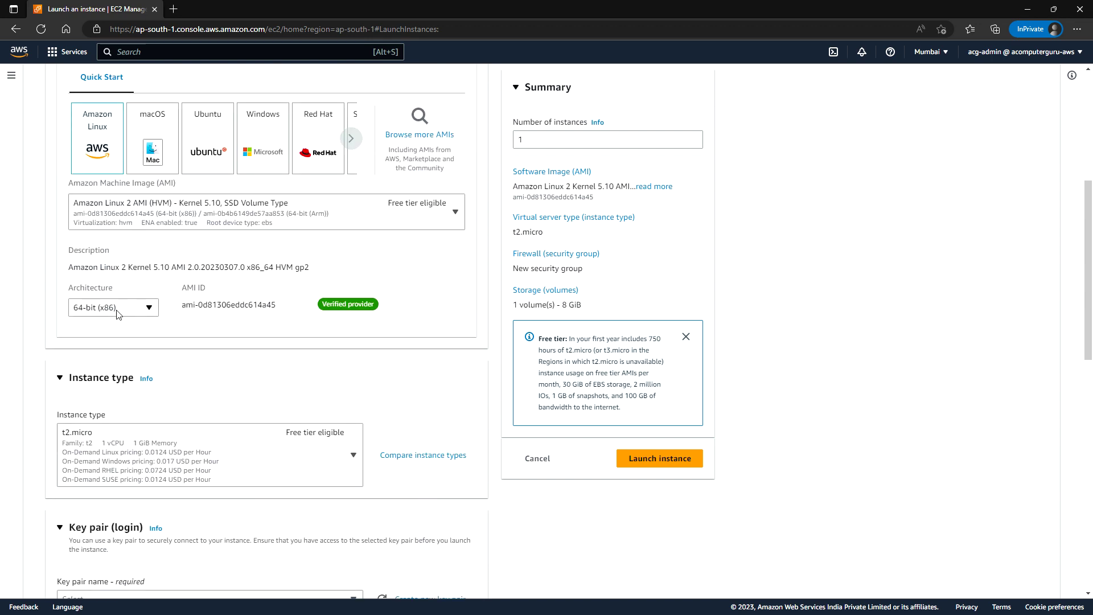
pyautogui.scroll(-2, 196, 370)
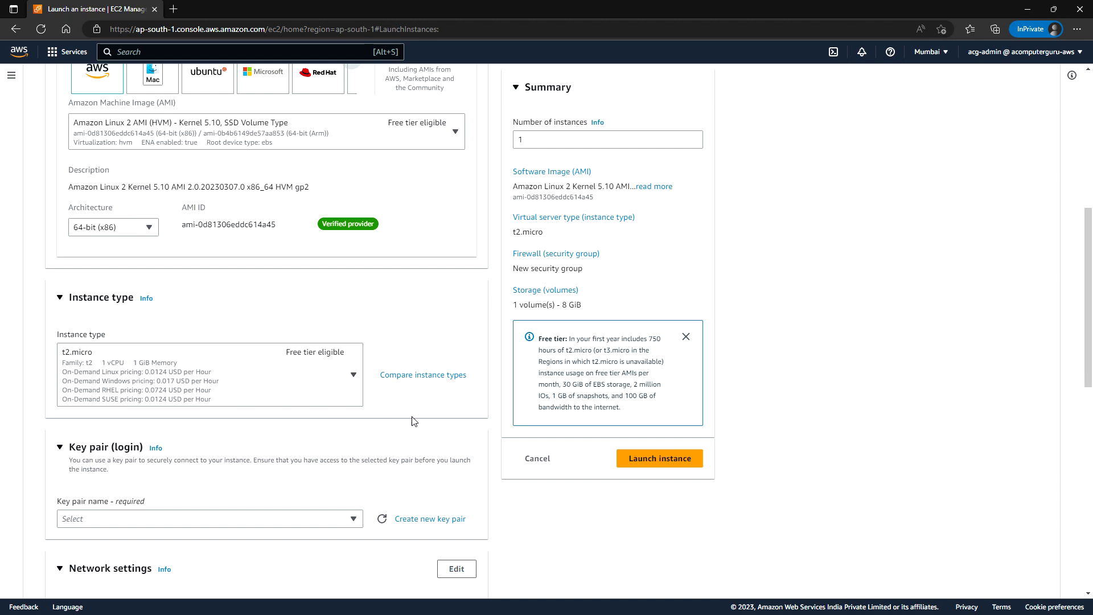
pyautogui.scroll(-3, 413, 422)
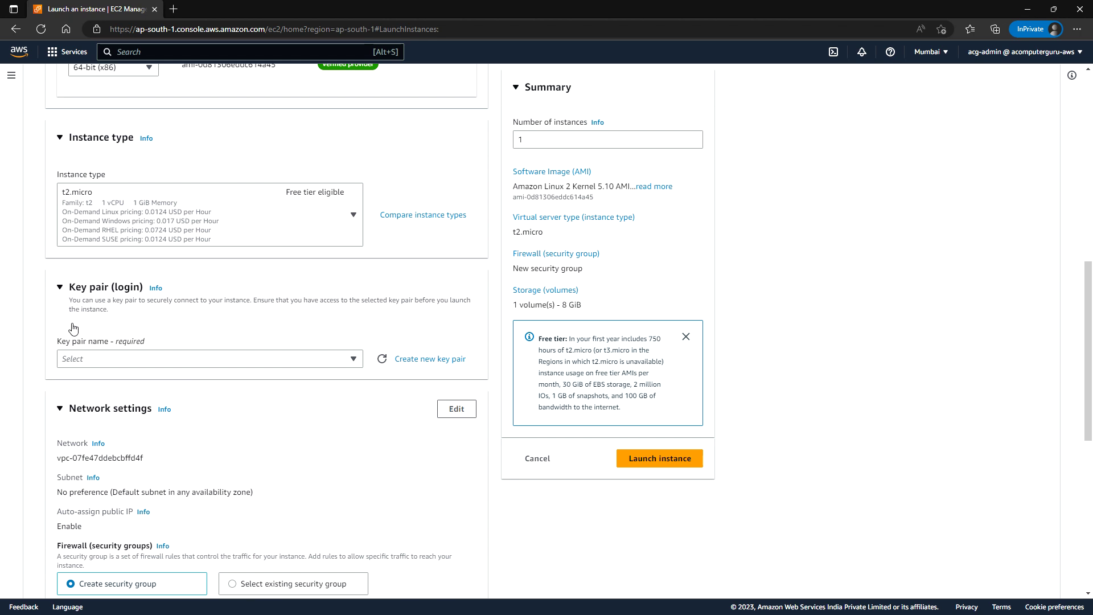
pyautogui.click(443, 360)
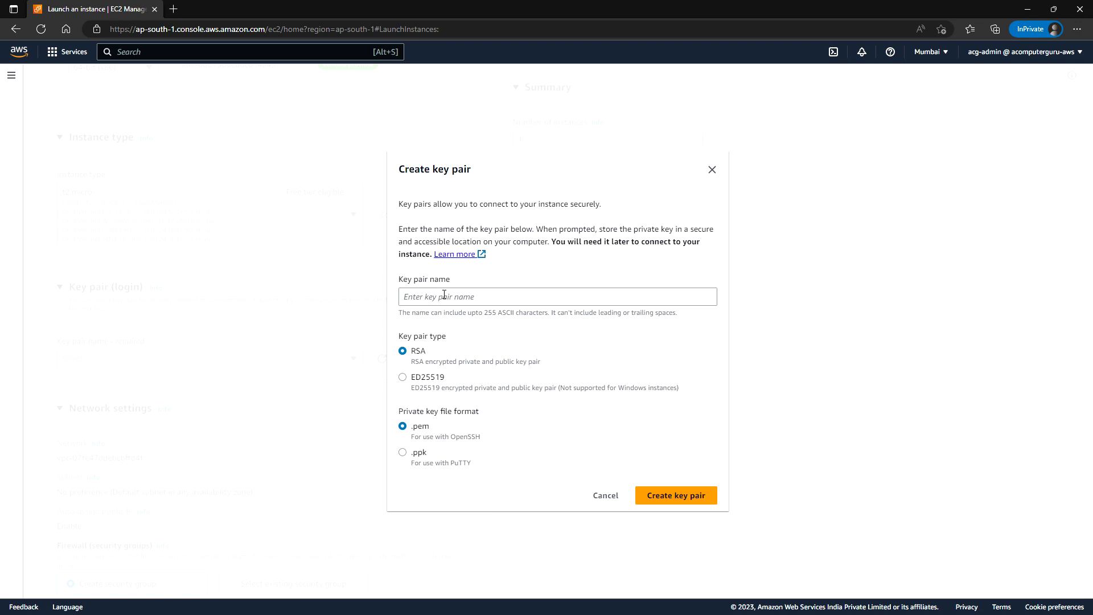
pyautogui.click(444, 296)
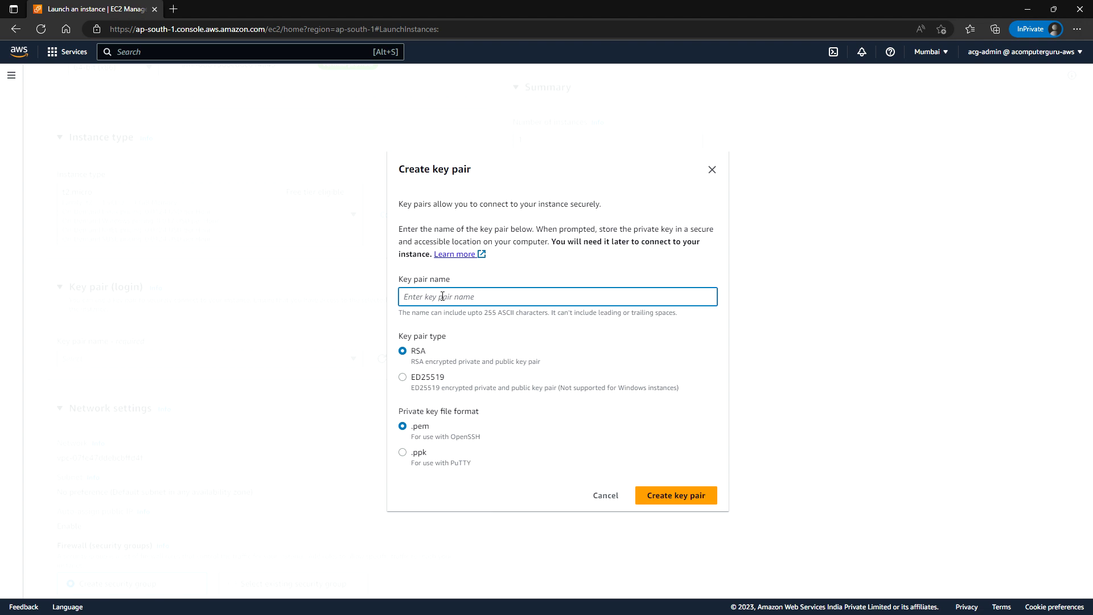
pyautogui.write('EC2 Instance')
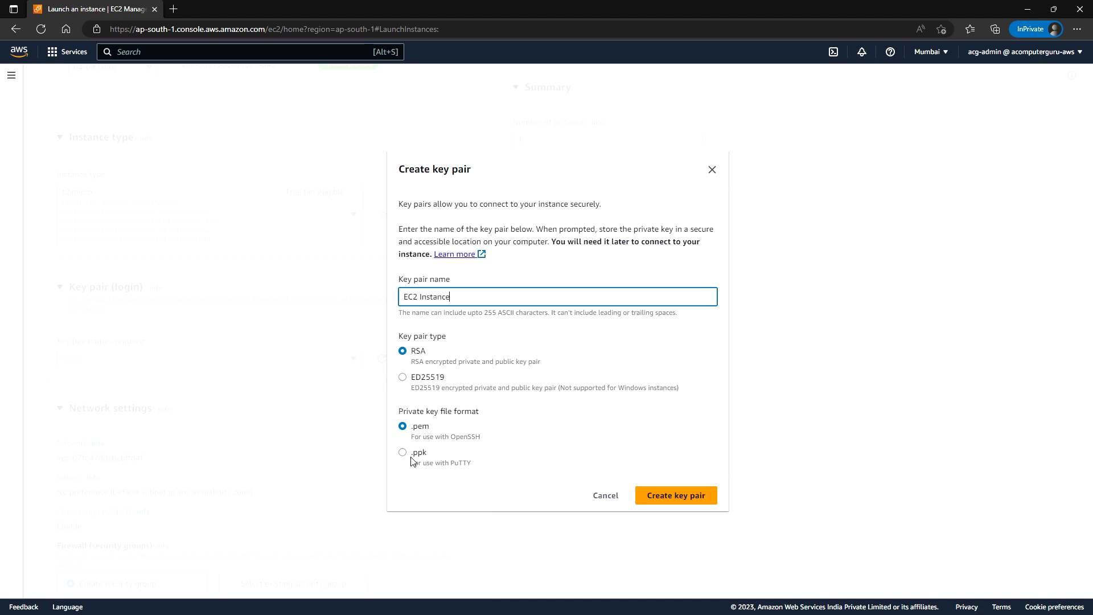
pyautogui.click(671, 499)
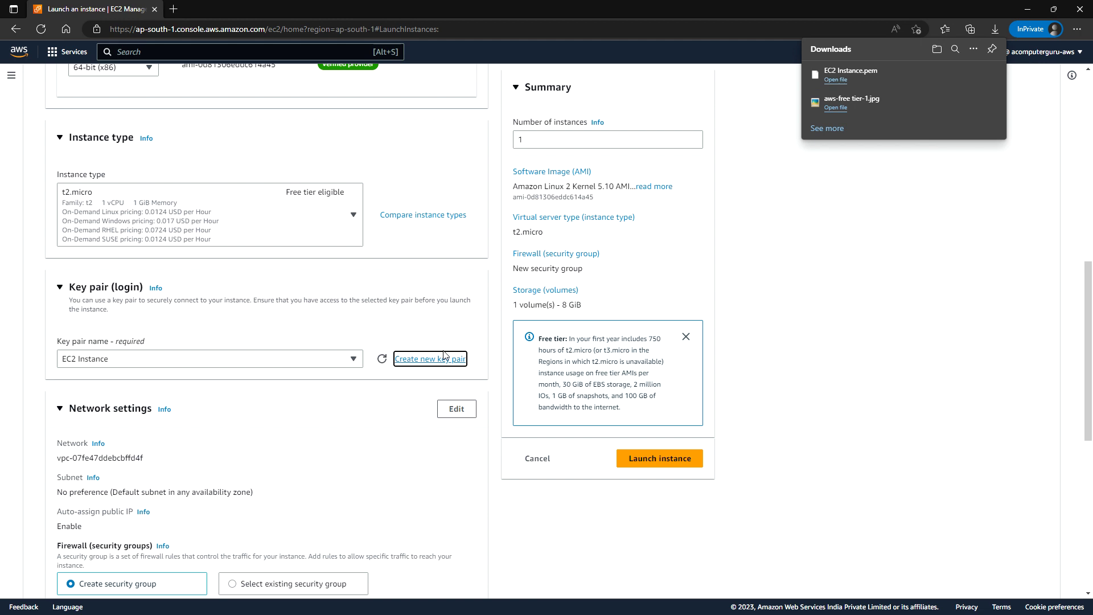
# Step: Allow HTTP traffic from the internet in the new security group's firewall rules
pyautogui.scroll(-1, 443, 356)
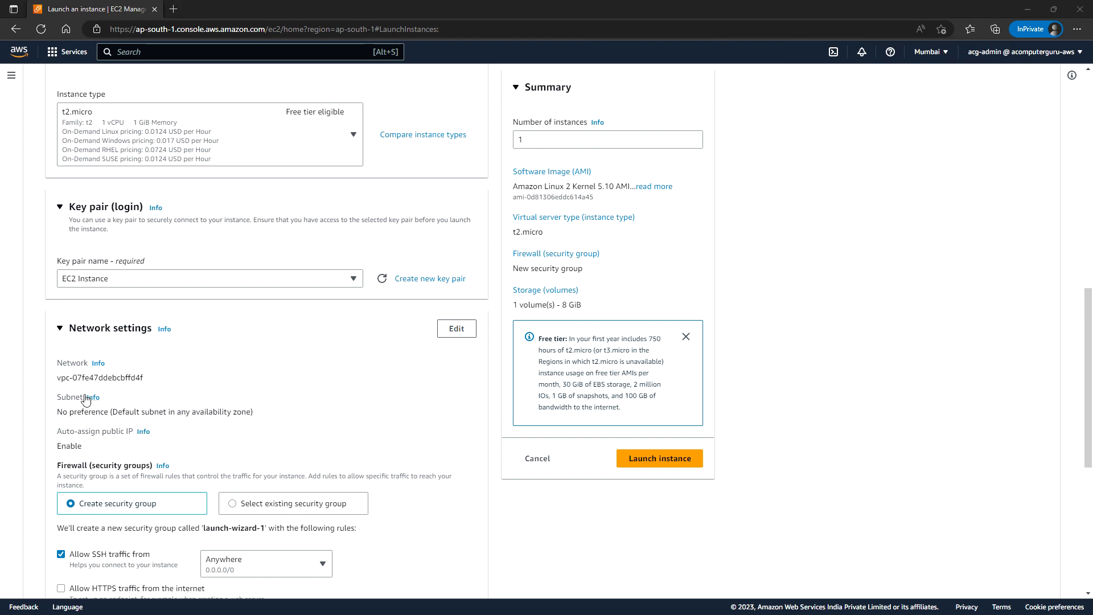
pyautogui.scroll(-3, 296, 404)
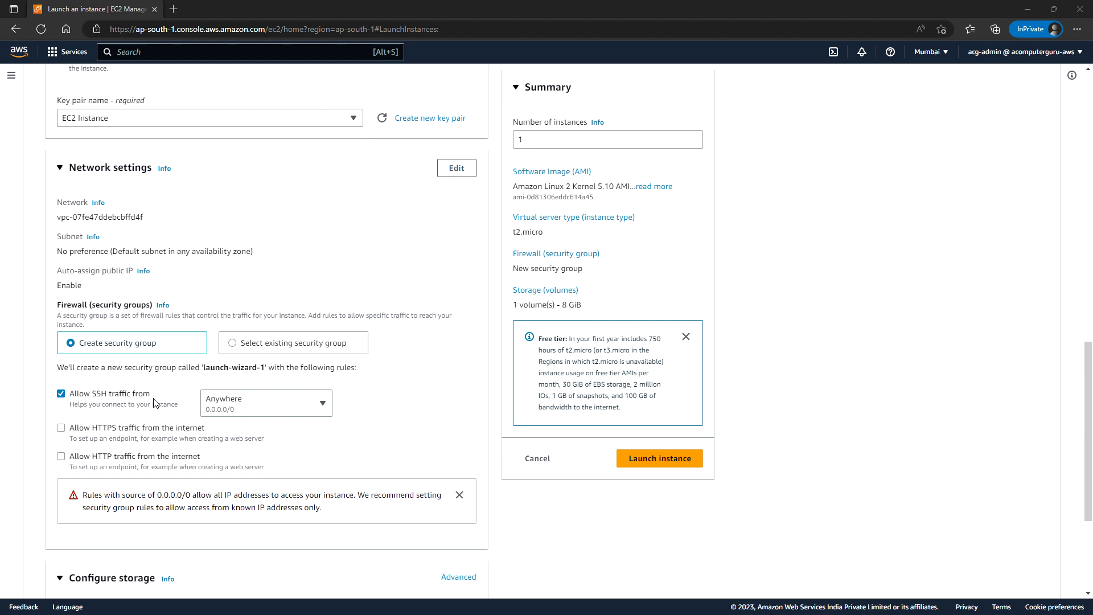
pyautogui.scroll(-1, 164, 479)
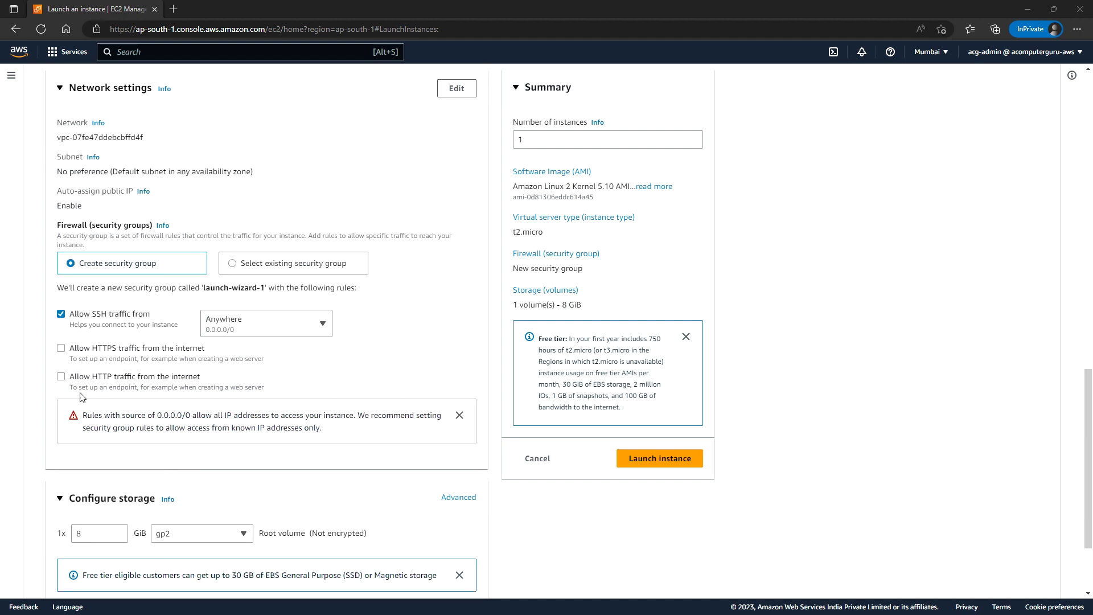
pyautogui.click(61, 378)
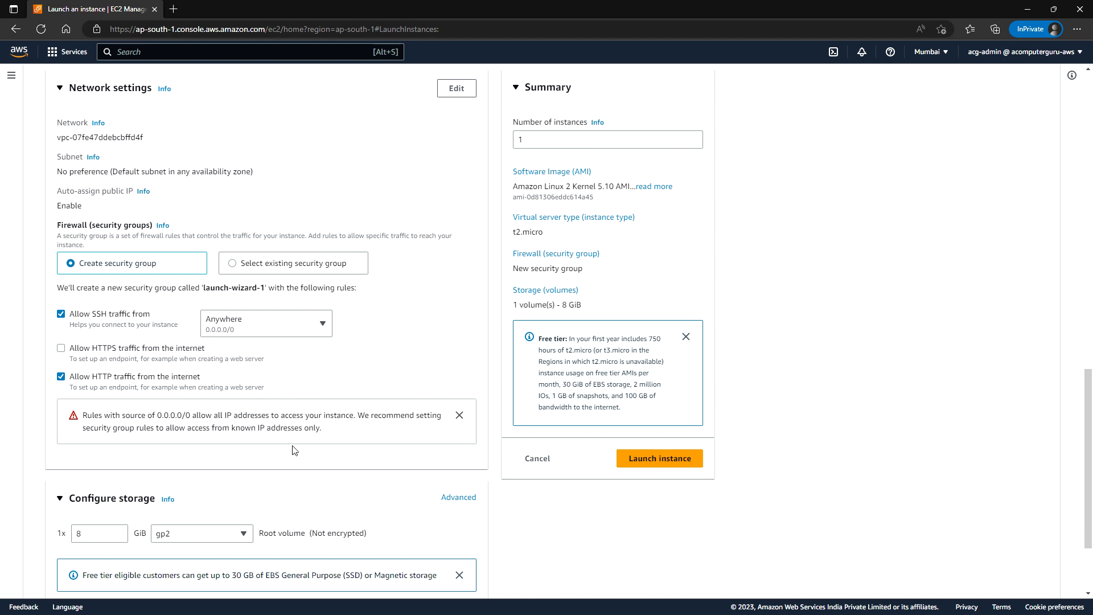
# Step: In the advanced details, enter a user data bash script that updates yum, installs, starts and enables httpd, and writes a Hello World page to /var/www/html/index.html
pyautogui.scroll(-2, 292, 449)
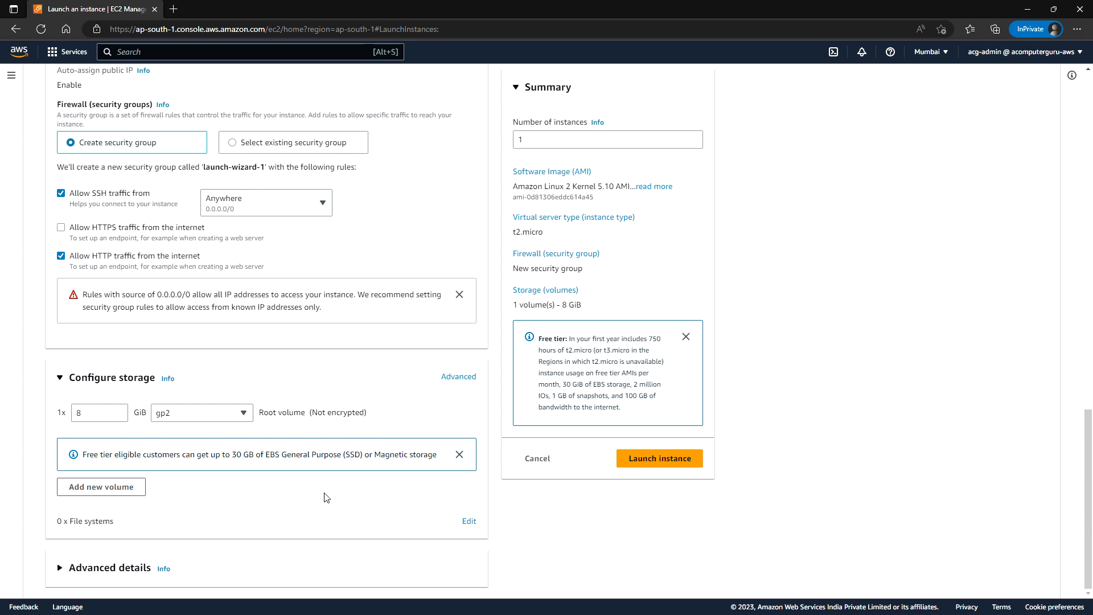
pyautogui.click(149, 568)
pyautogui.scroll(-2, 328, 563)
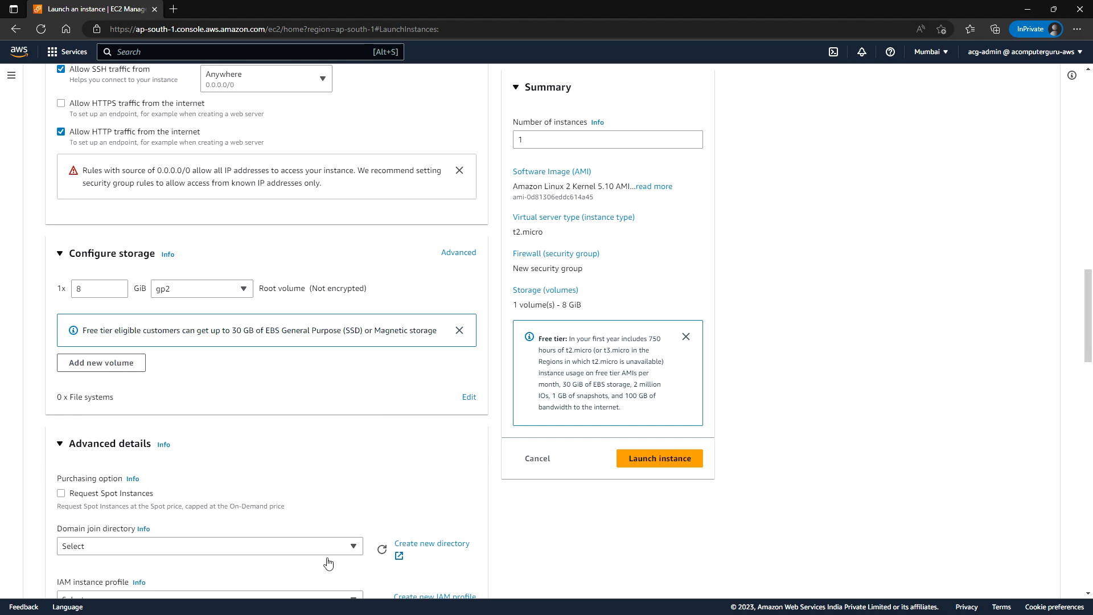
pyautogui.scroll(-10, 329, 563)
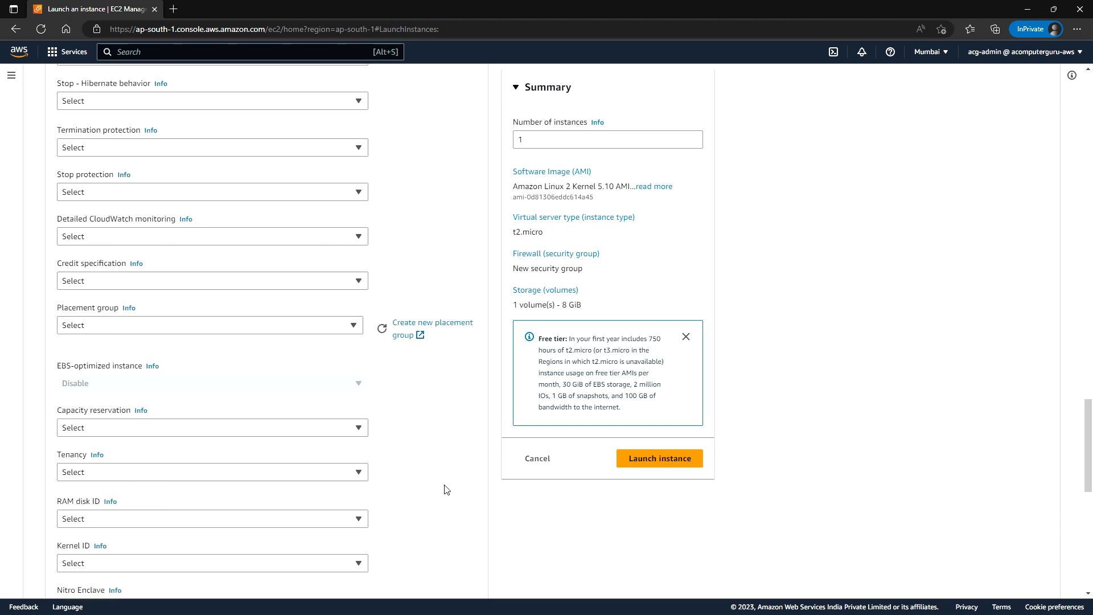
pyautogui.scroll(-8, 446, 488)
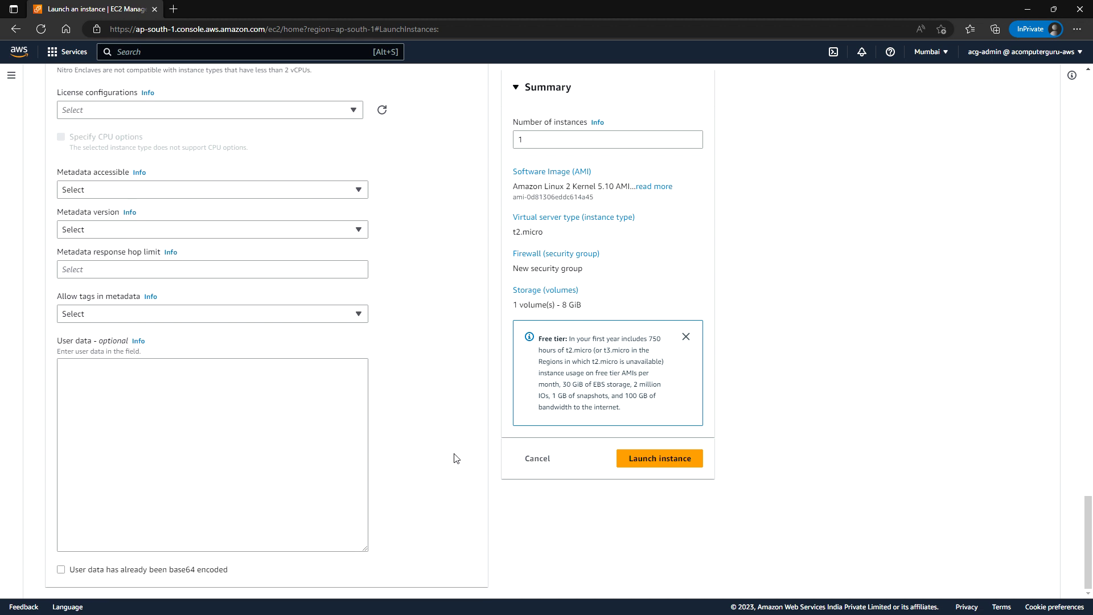
pyautogui.click(206, 389)
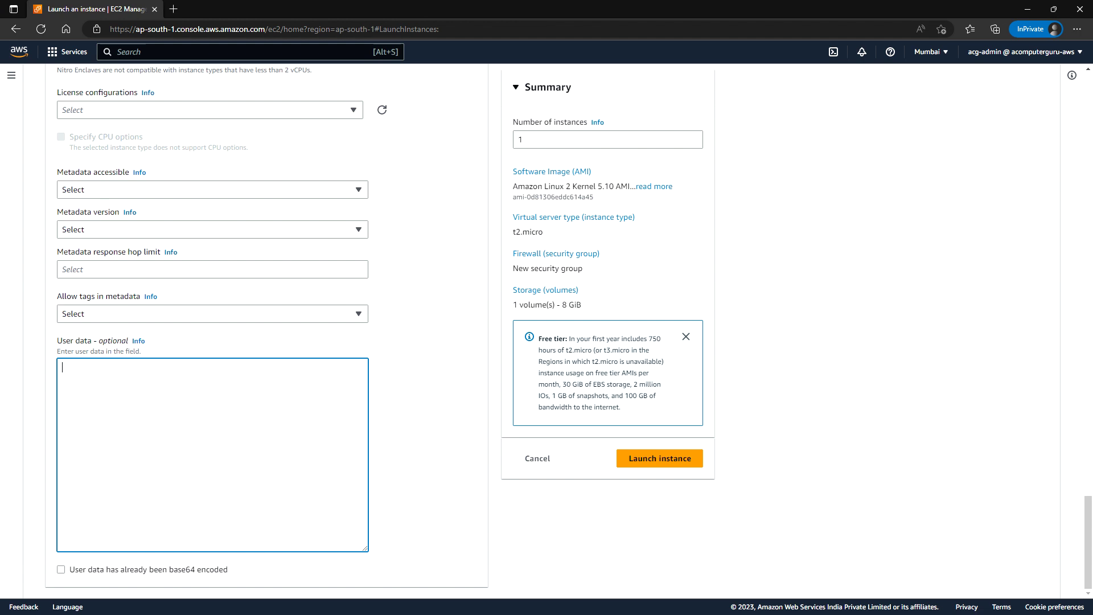
pyautogui.write('#!/bin/bash # Use this for your user data (script from top to bottom) # install httpd (Linux 2 version) yum update -y yum install -y httpd systemctl start httpd systemctl enable httpd echo "<h1>Hello World from $(hostname -f)</h1>" > /var/www/html/index.html')
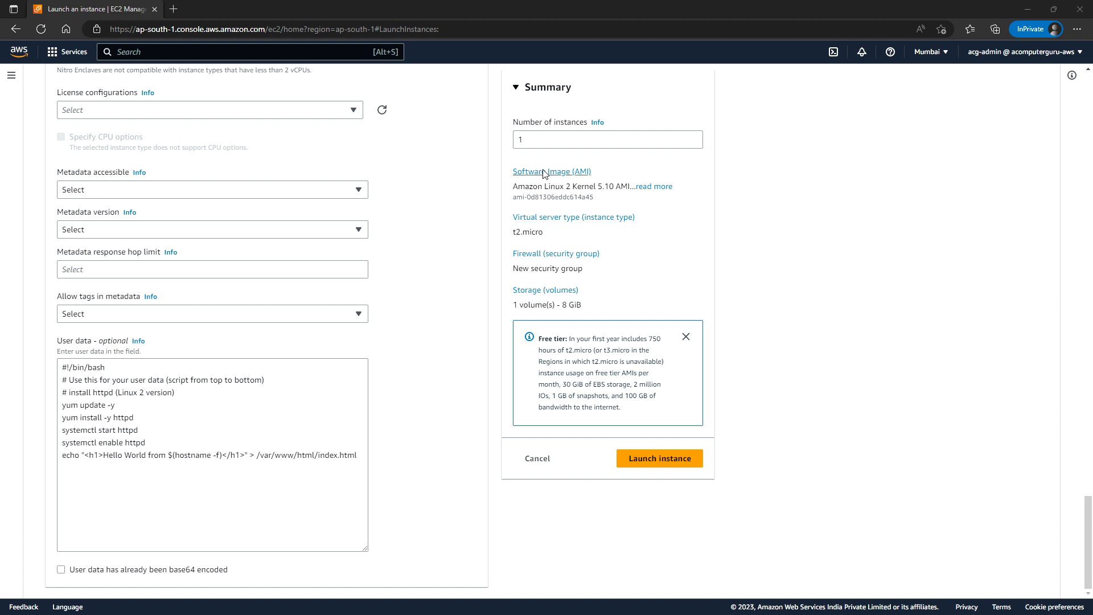
# Step: Launch the configured instance, show all instances and refresh the list to update its state
pyautogui.click(668, 462)
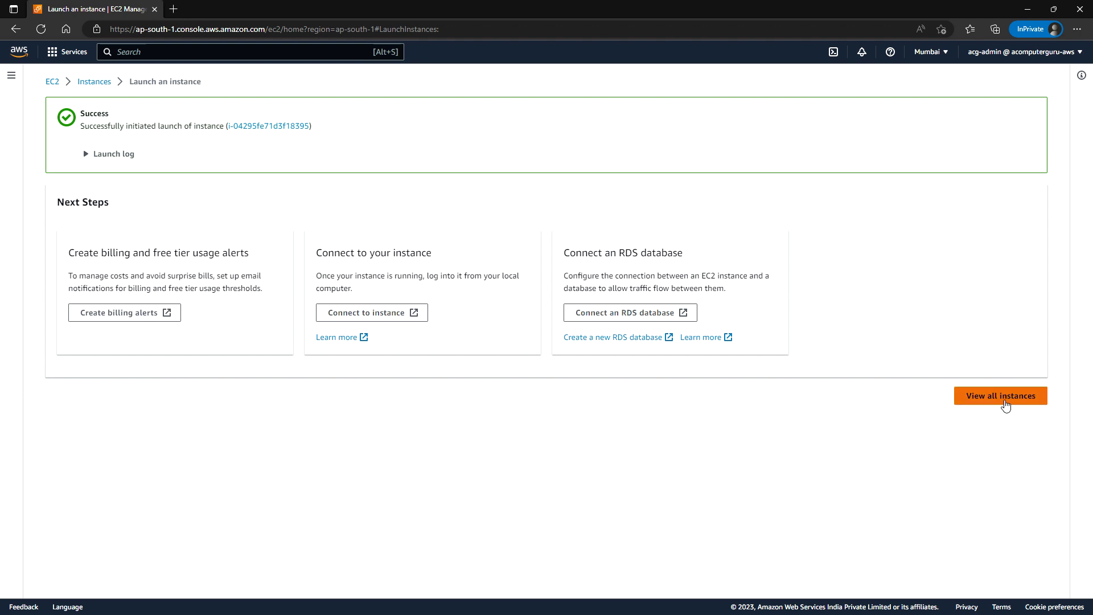
pyautogui.click(1005, 403)
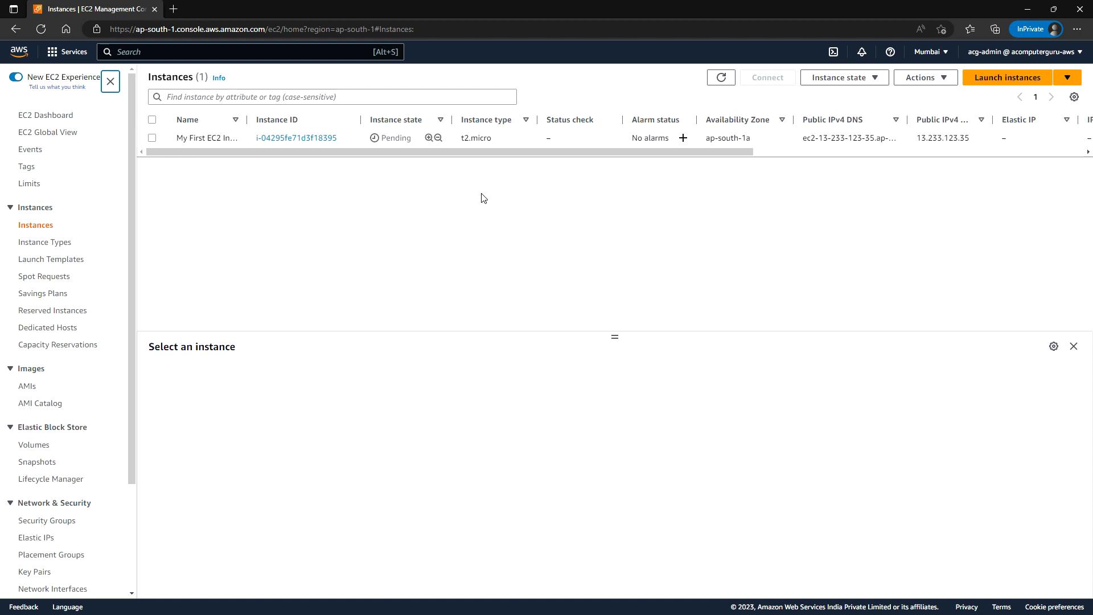
pyautogui.click(725, 83)
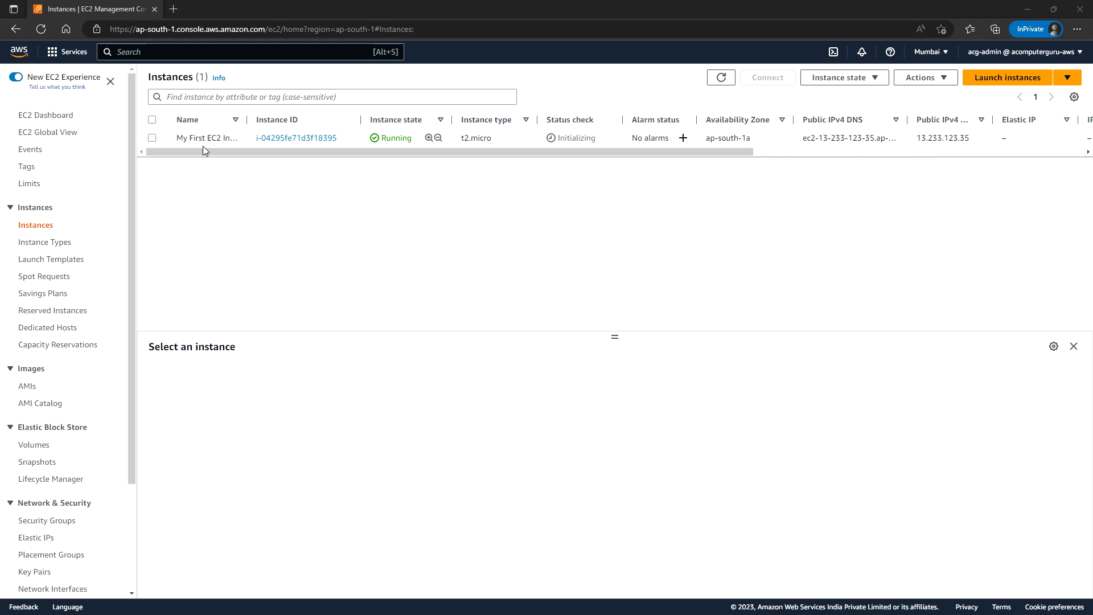
pyautogui.click(721, 79)
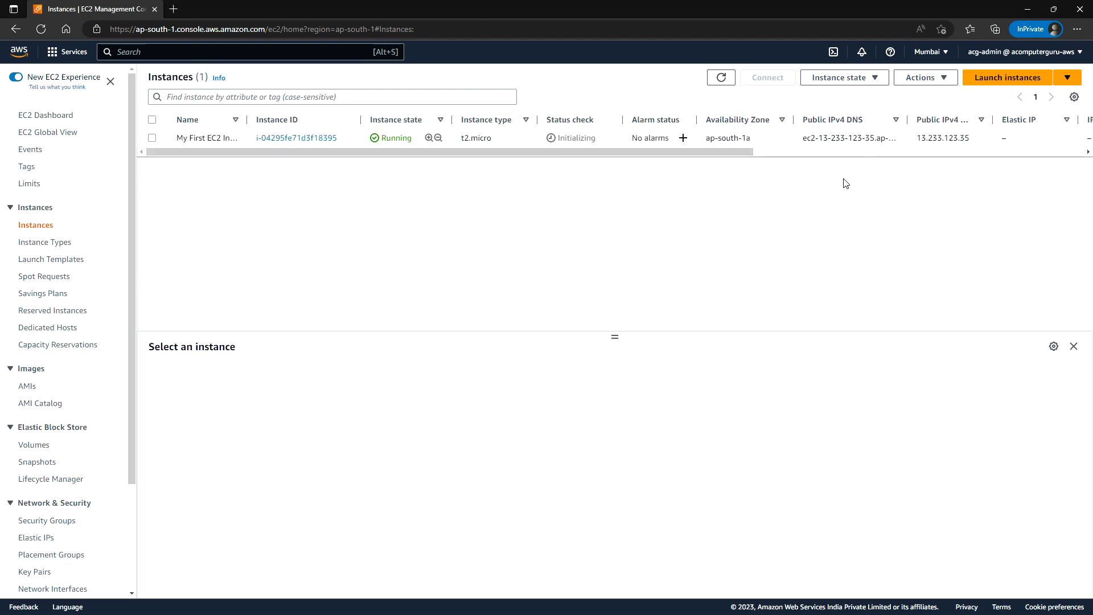
# Step: Look through the columns of the instance list and show the details of My First EC2 Instance
pyautogui.moveTo(743, 151); pyautogui.dragTo(915, 155)
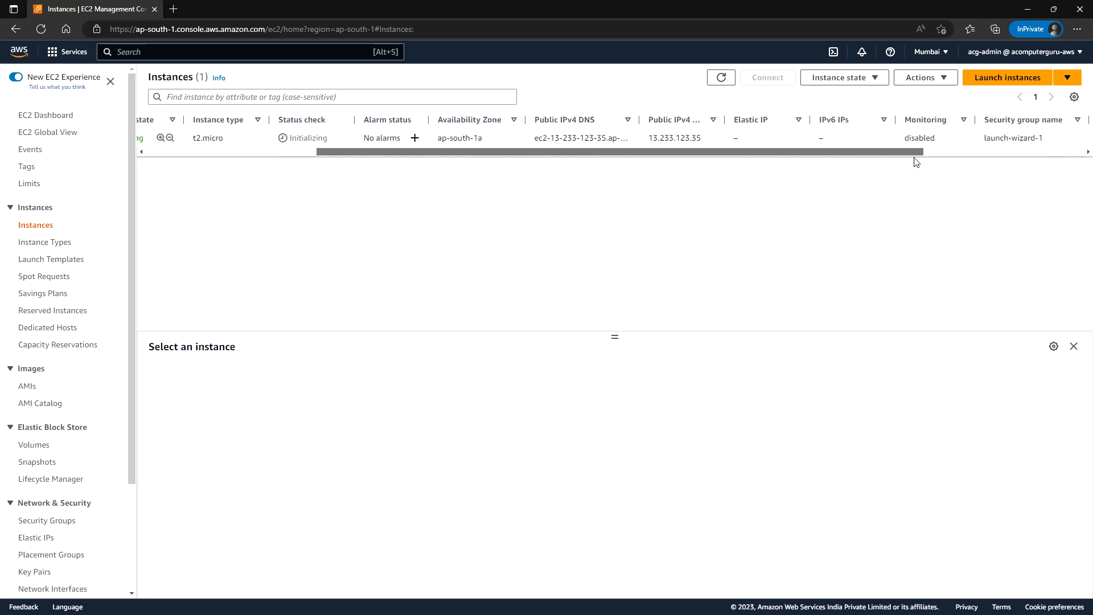
pyautogui.moveTo(382, 149); pyautogui.dragTo(238, 149)
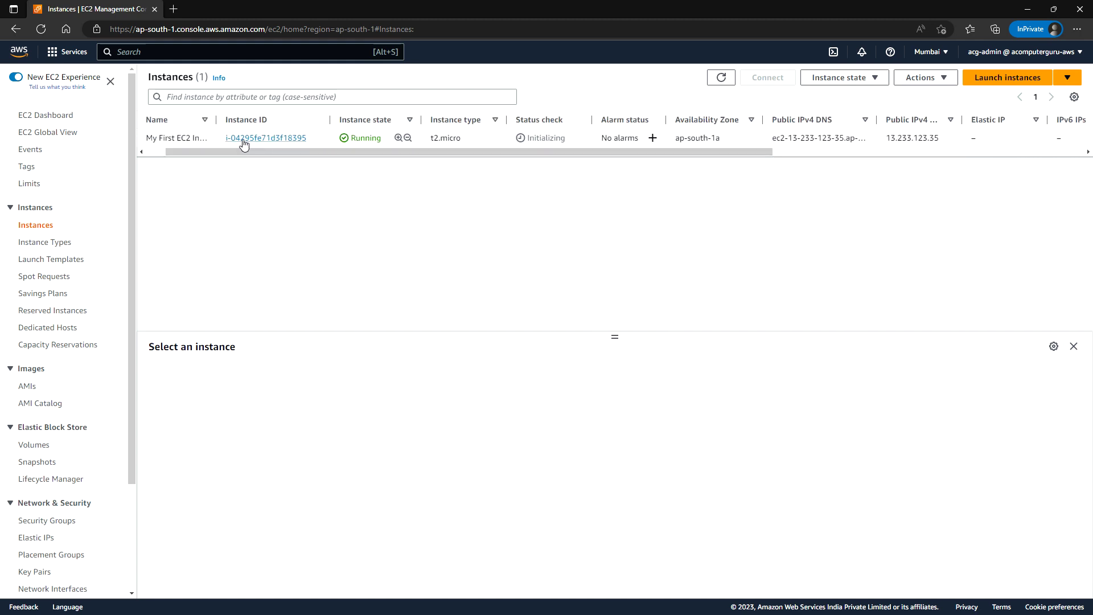
pyautogui.click(257, 142)
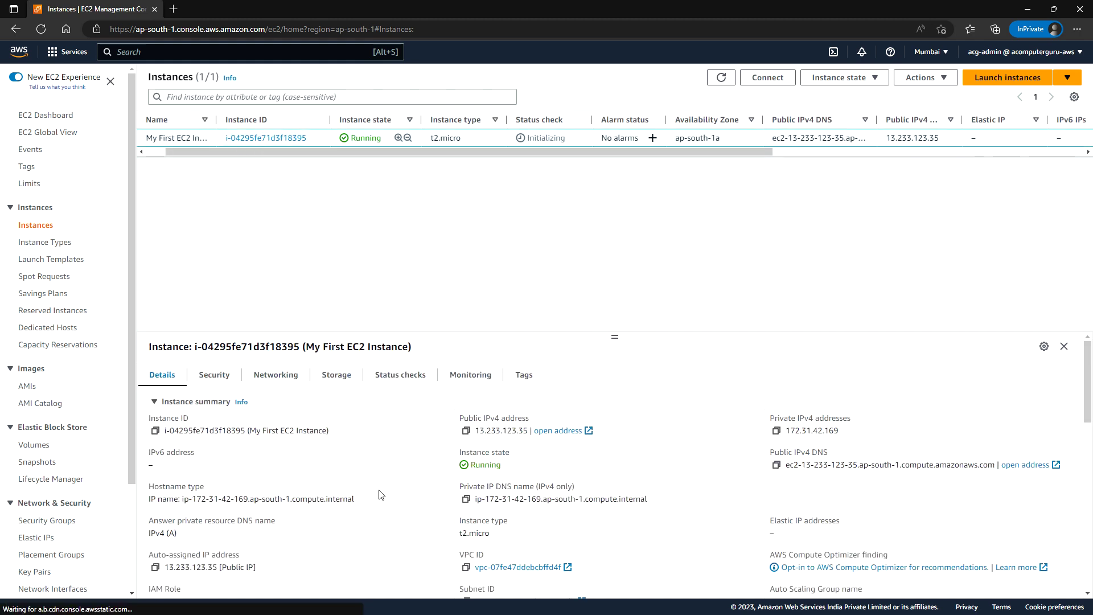
# Step: Examine the instance summary, instance details, host and placement group, and capacity reservation details of My First EC2 Instance
pyautogui.scroll(-2, 390, 485)
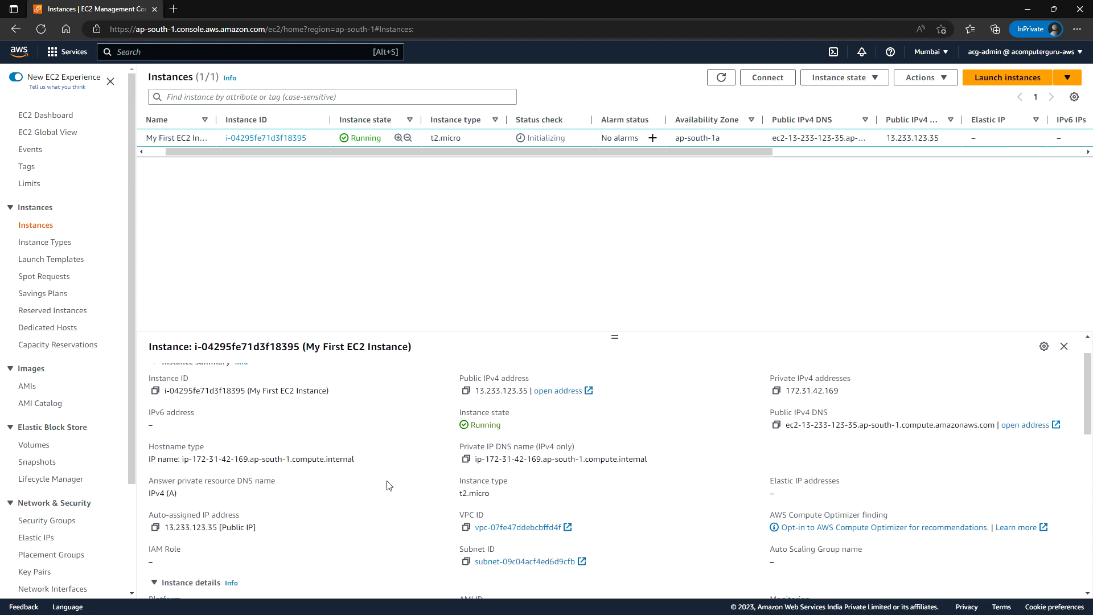
pyautogui.scroll(2, 390, 485)
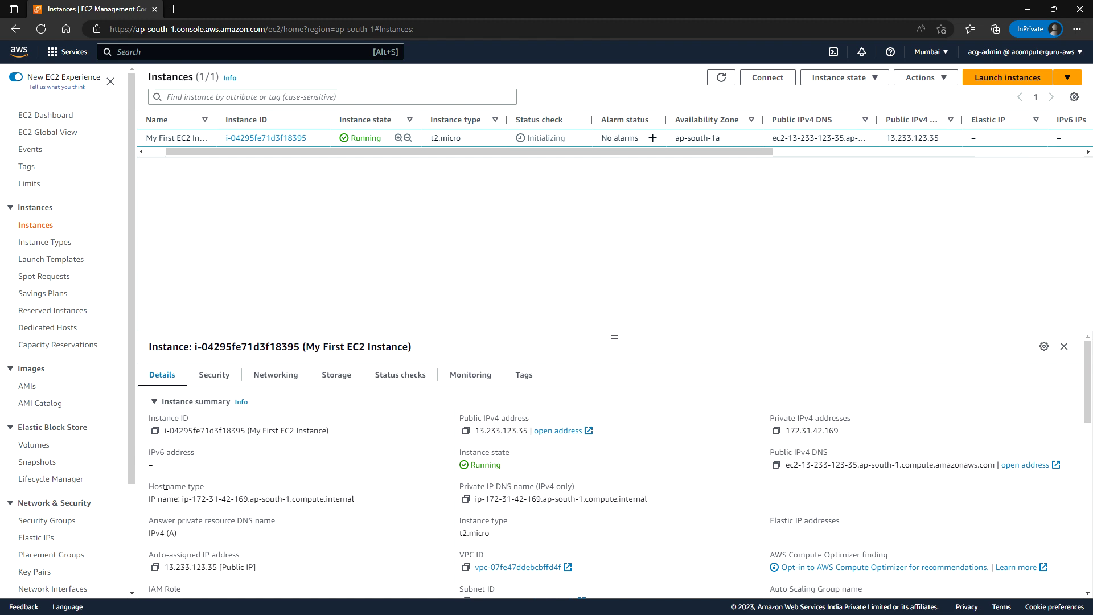
pyautogui.scroll(-1, 287, 555)
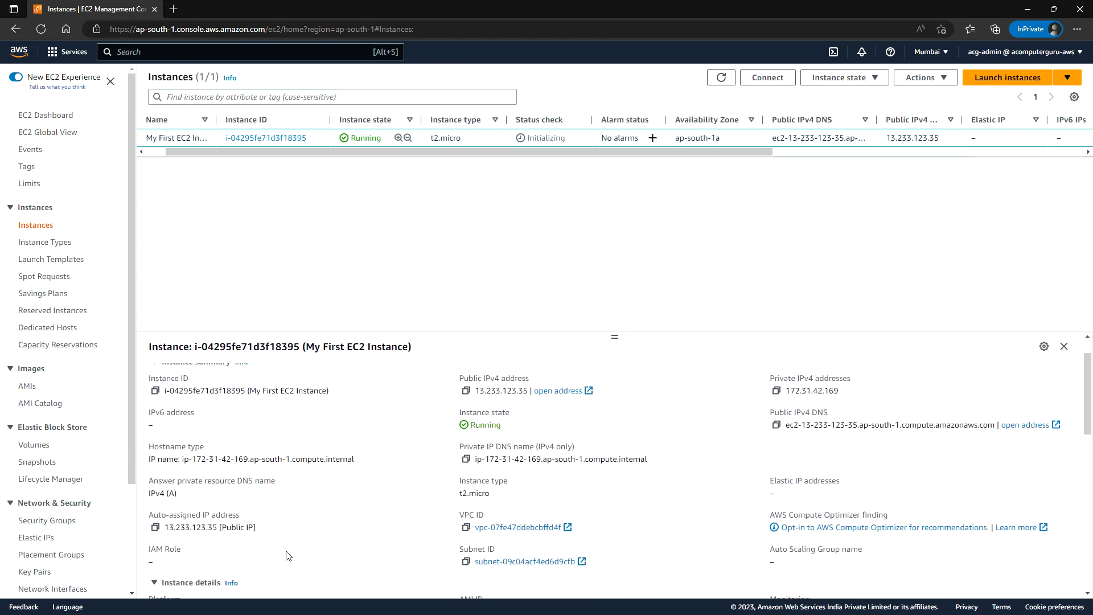
pyautogui.scroll(-1, 287, 555)
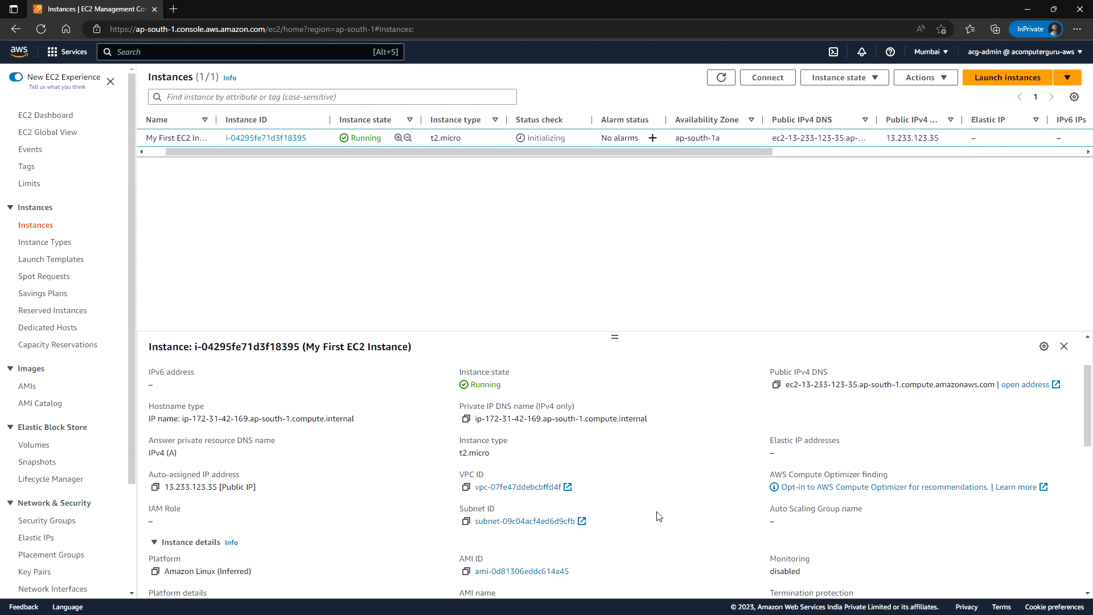
pyautogui.scroll(-1, 657, 516)
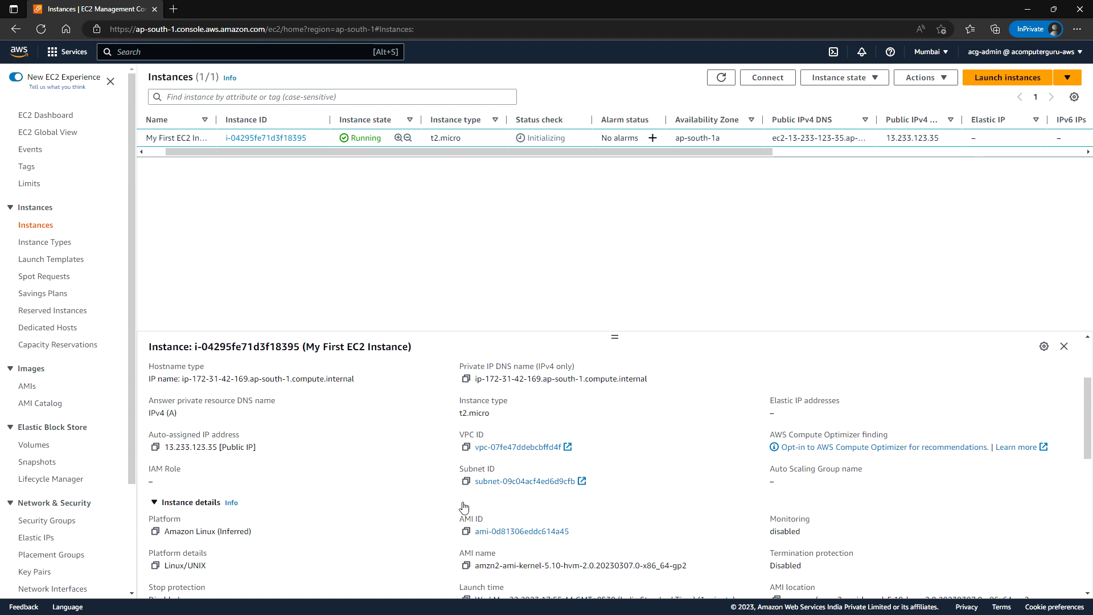
pyautogui.scroll(-3, 463, 508)
pyautogui.scroll(-1, 464, 506)
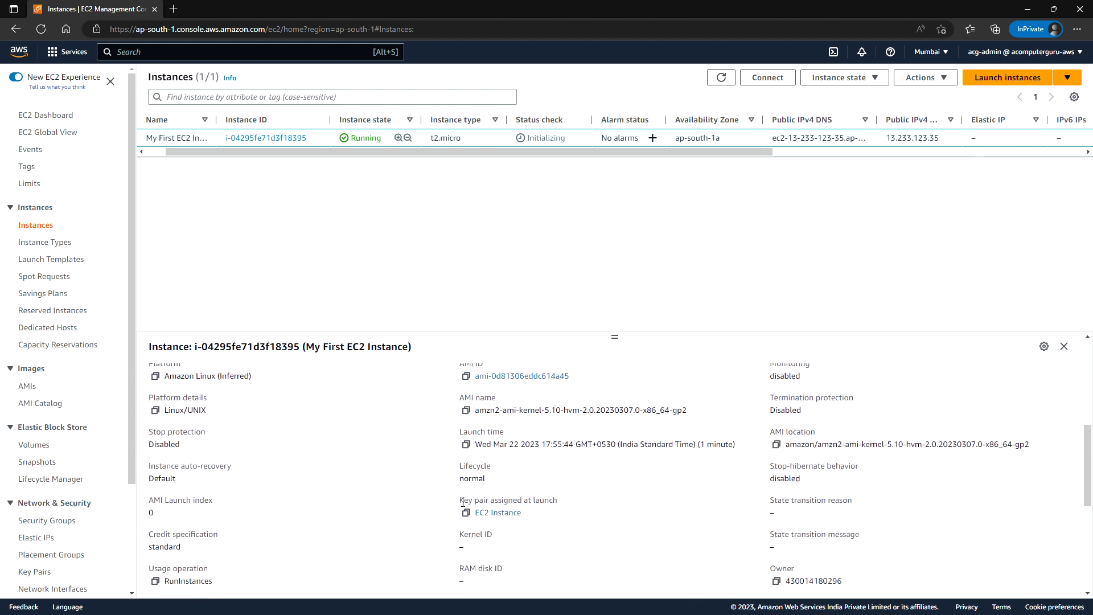
pyautogui.scroll(-6, 434, 507)
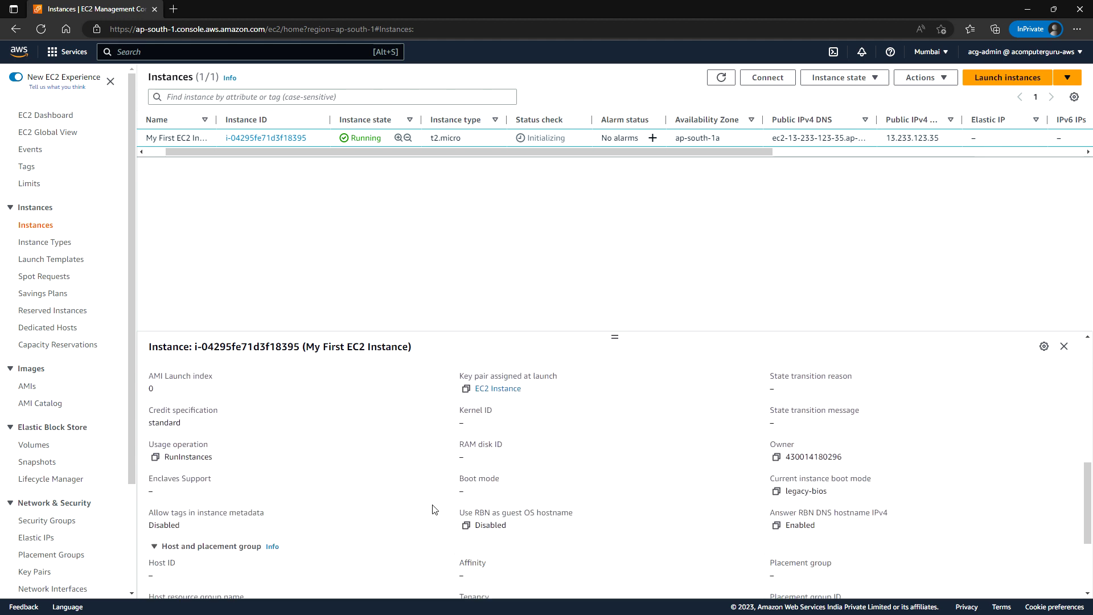
pyautogui.scroll(-1, 432, 510)
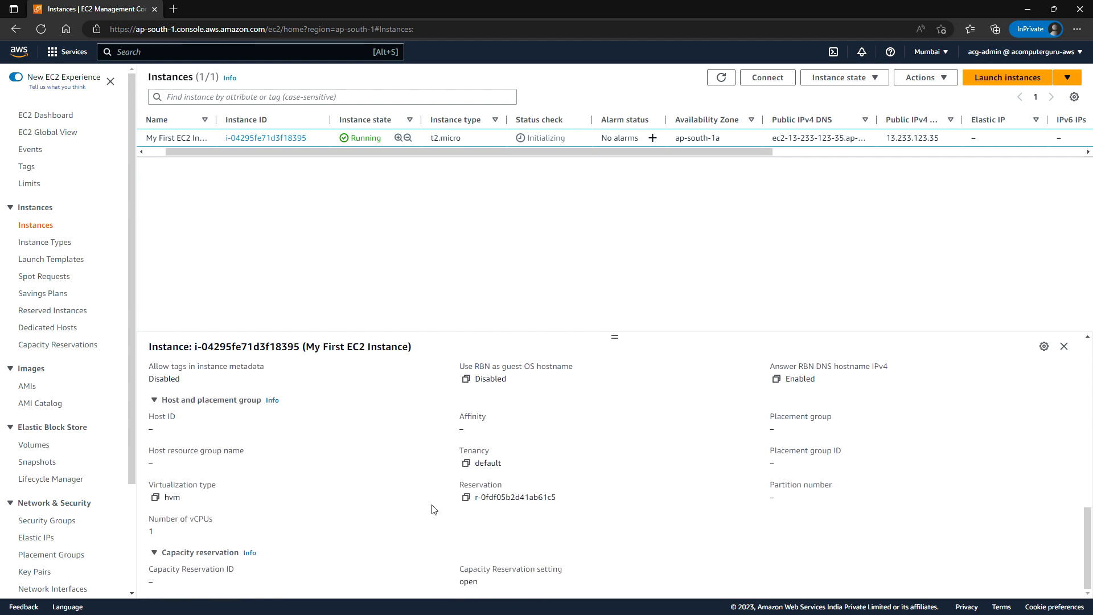
pyautogui.scroll(10, 432, 508)
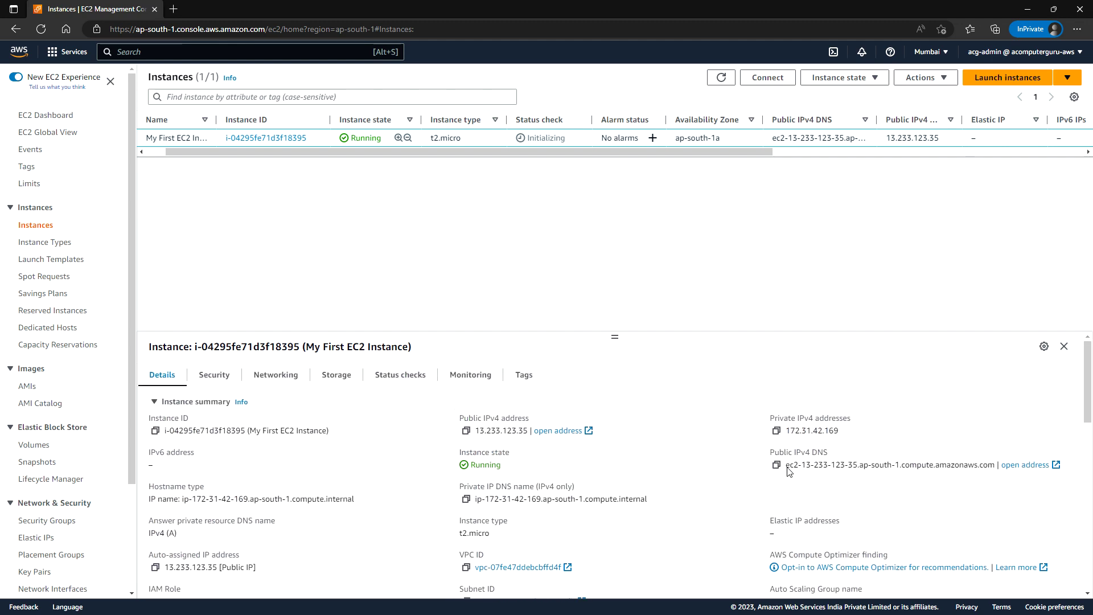
# Step: Review the instance's security details, including its security group and its inbound and outbound rules
pyautogui.click(235, 379)
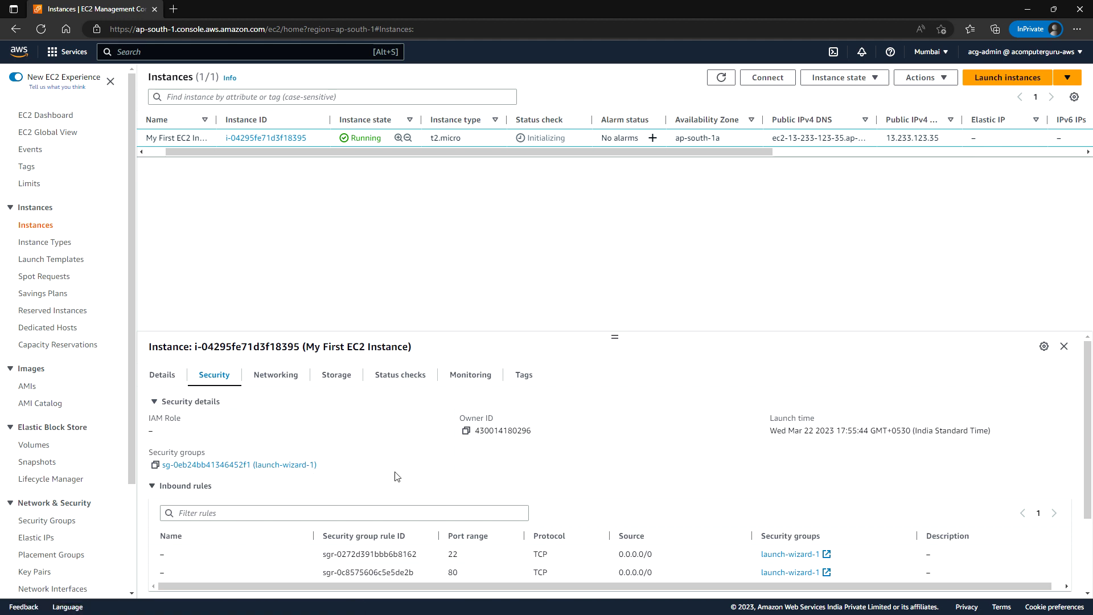
pyautogui.scroll(-2, 396, 475)
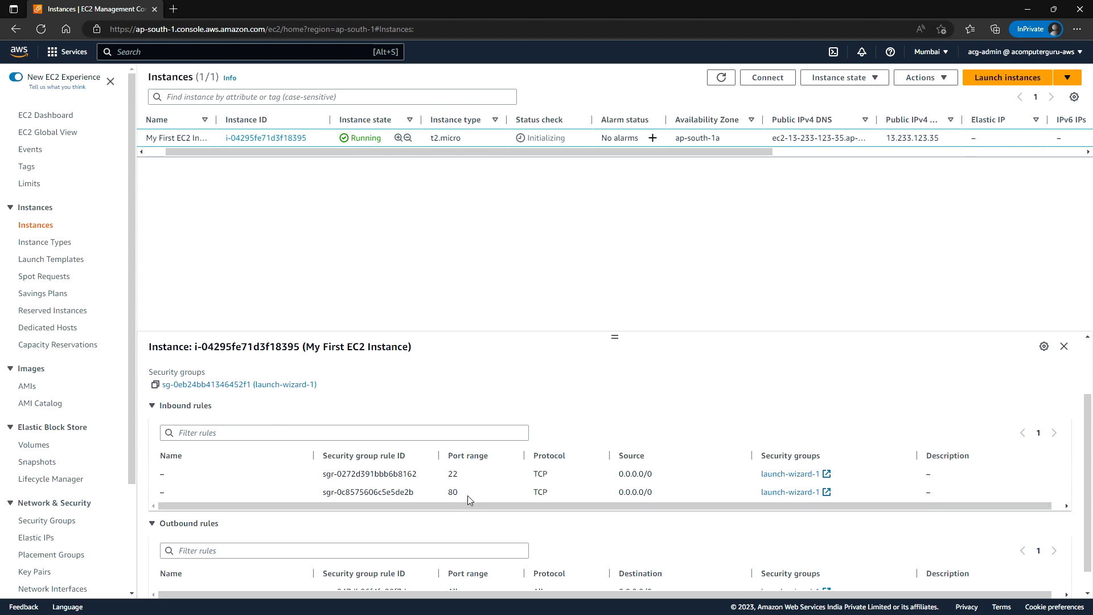
pyautogui.scroll(-1, 489, 510)
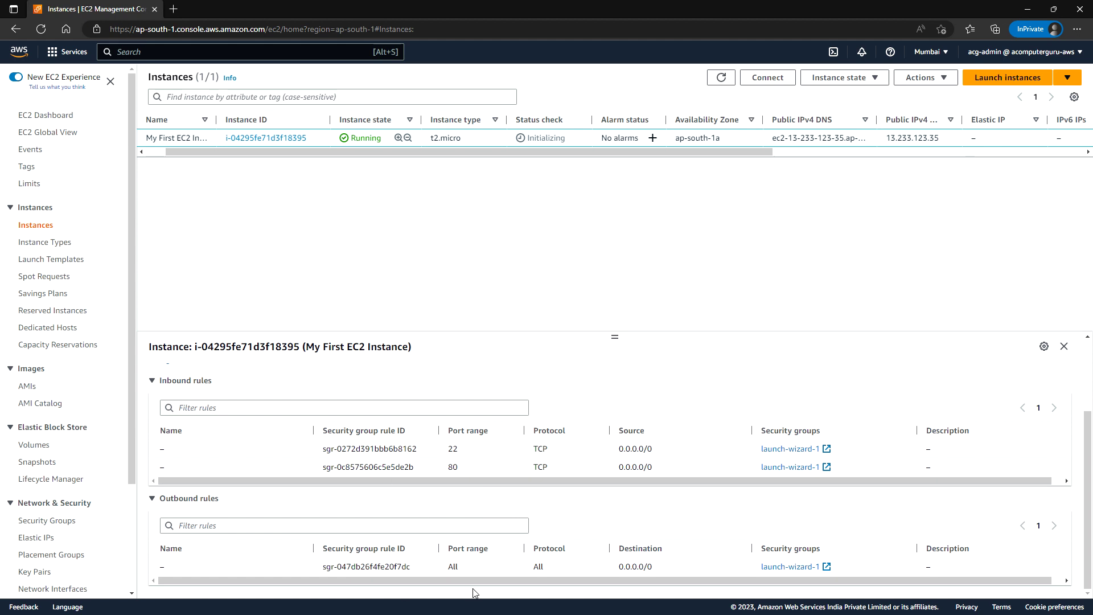
pyautogui.scroll(3, 619, 552)
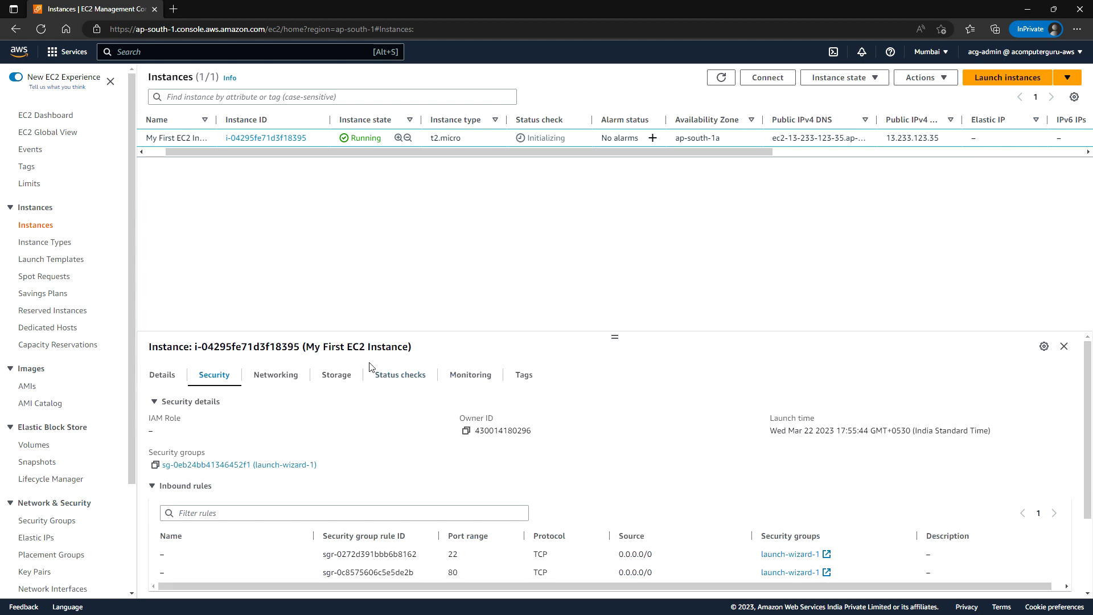
# Step: Review the instance's networking details, including its IP addresses, VPC, subnet and network interfaces
pyautogui.click(284, 380)
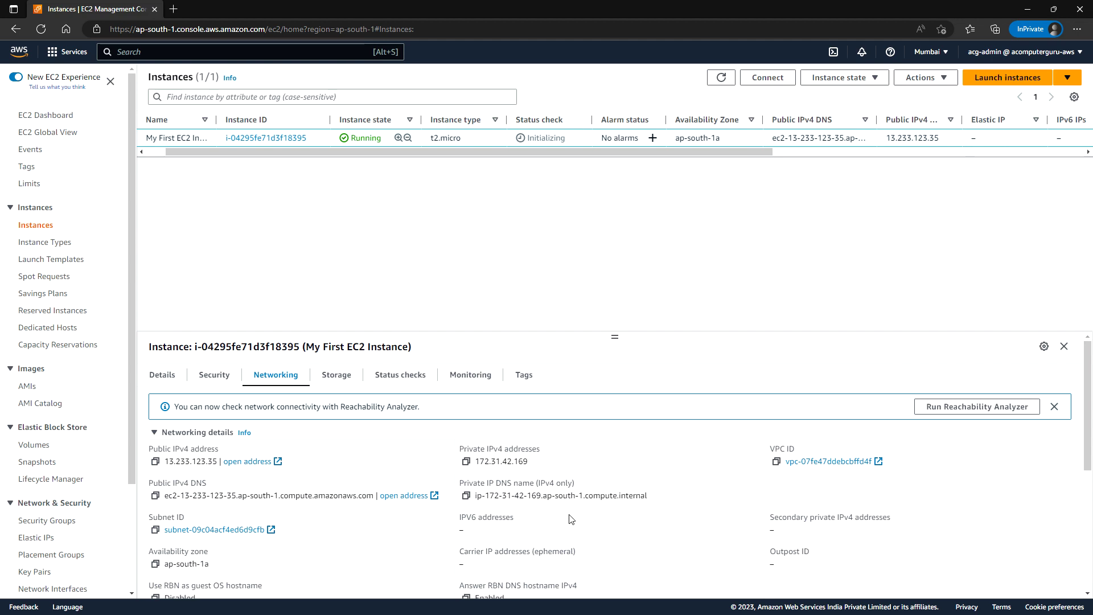
pyautogui.scroll(-2, 585, 501)
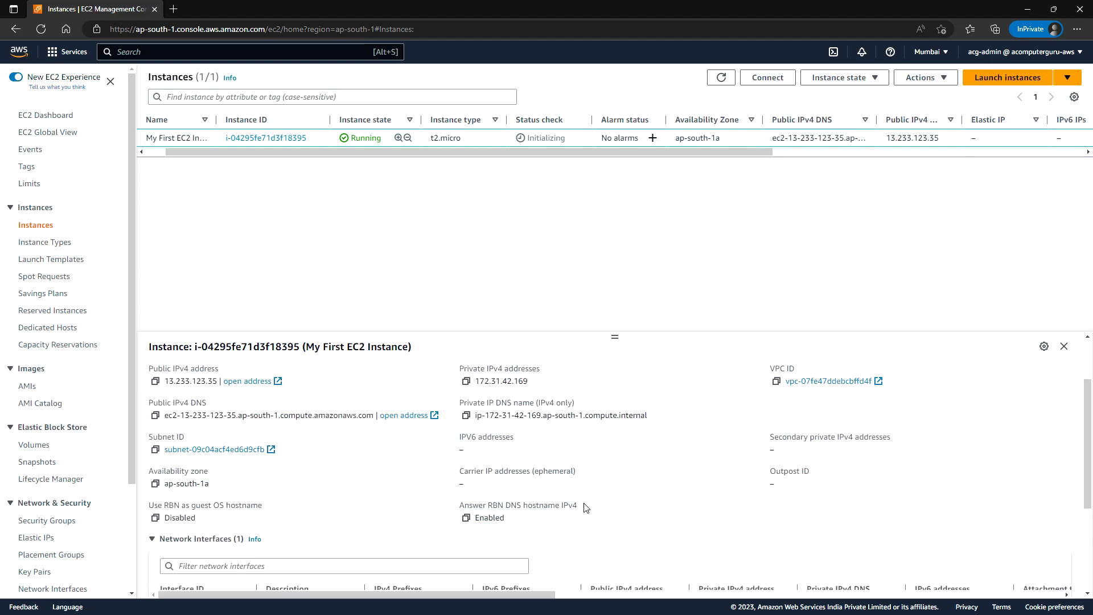
pyautogui.scroll(-1, 585, 505)
pyautogui.scroll(3, 585, 506)
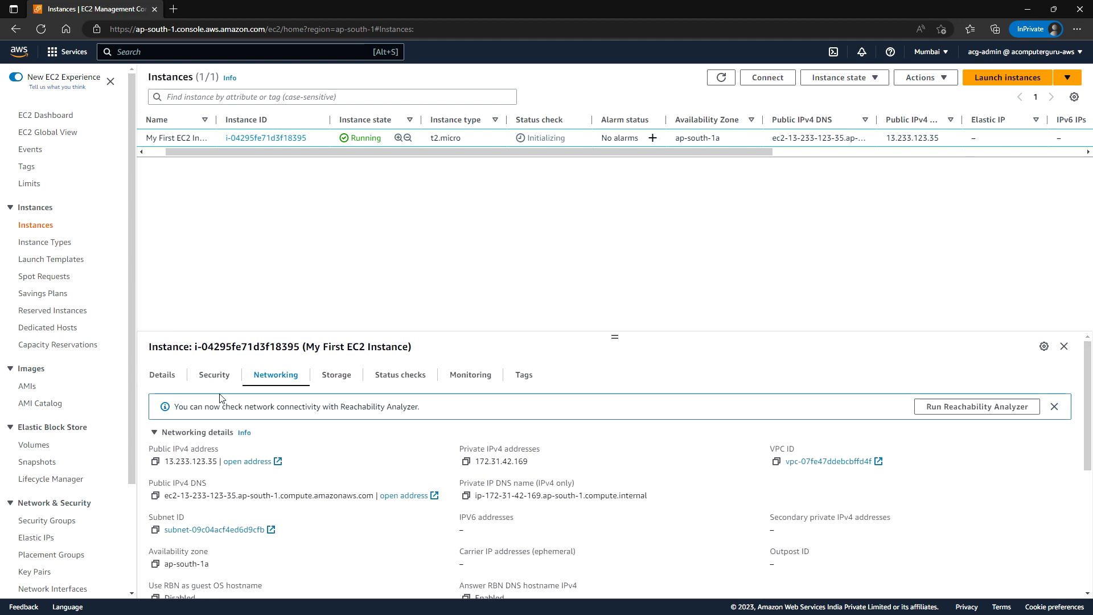
# Step: Refresh the instance list, select My First EC2 Instance again and copy its public IPv4 address
pyautogui.click(162, 378)
pyautogui.click(722, 78)
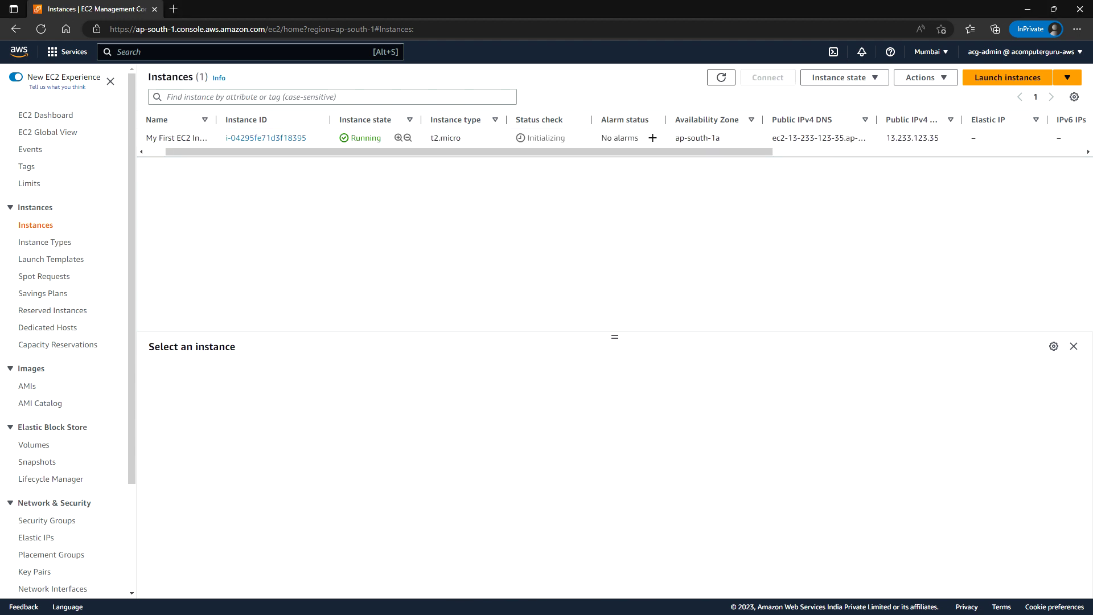
pyautogui.click(186, 136)
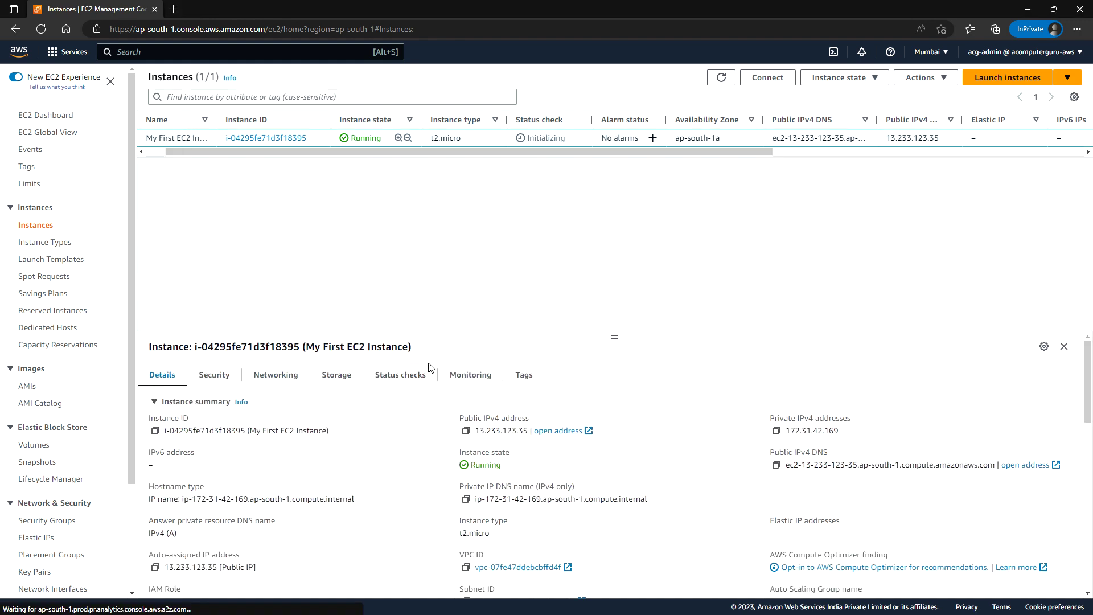
pyautogui.click(466, 431)
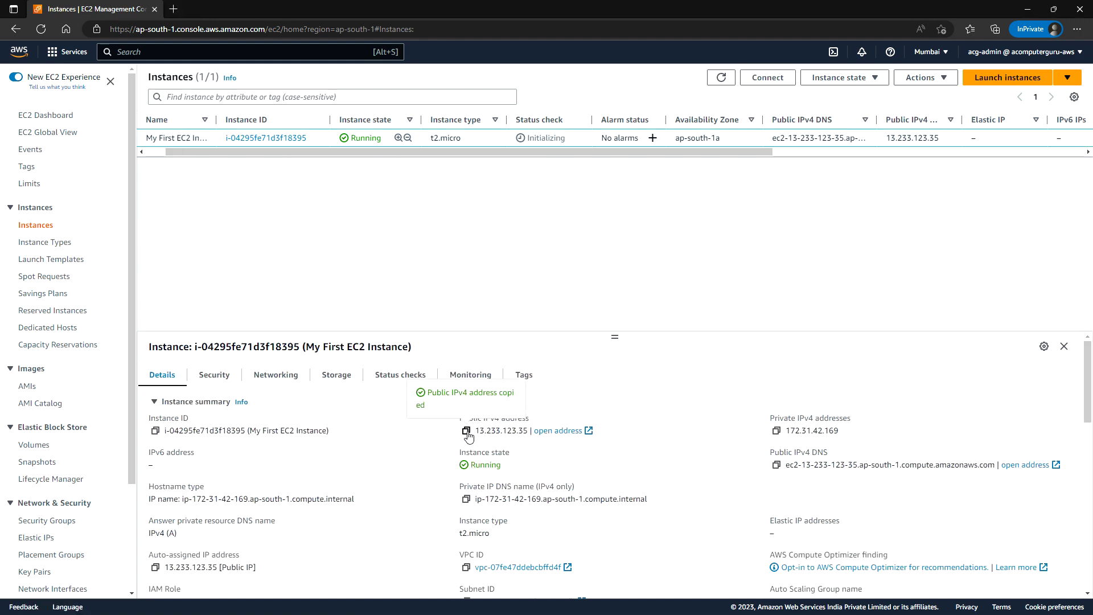
# Step: Load the copied public IPv4 address in a new browser tab to test the web server
pyautogui.click(174, 9)
pyautogui.hotkey('ctrl', 'v')
pyautogui.press('Return')
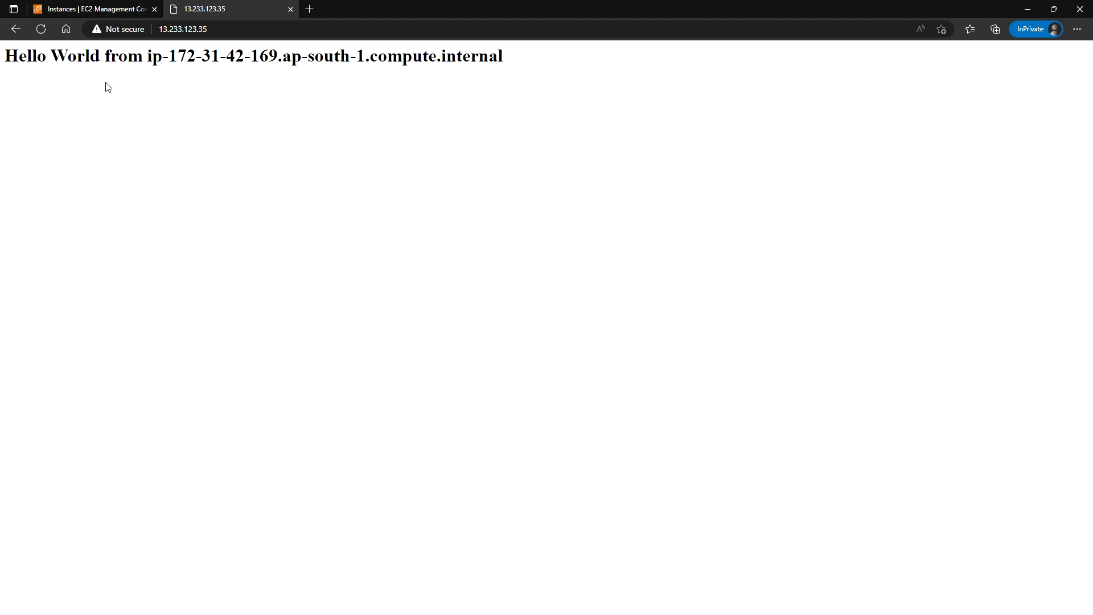
# Step: Return to the EC2 console and examine the state changes and other actions available for the instance
pyautogui.click(88, 6)
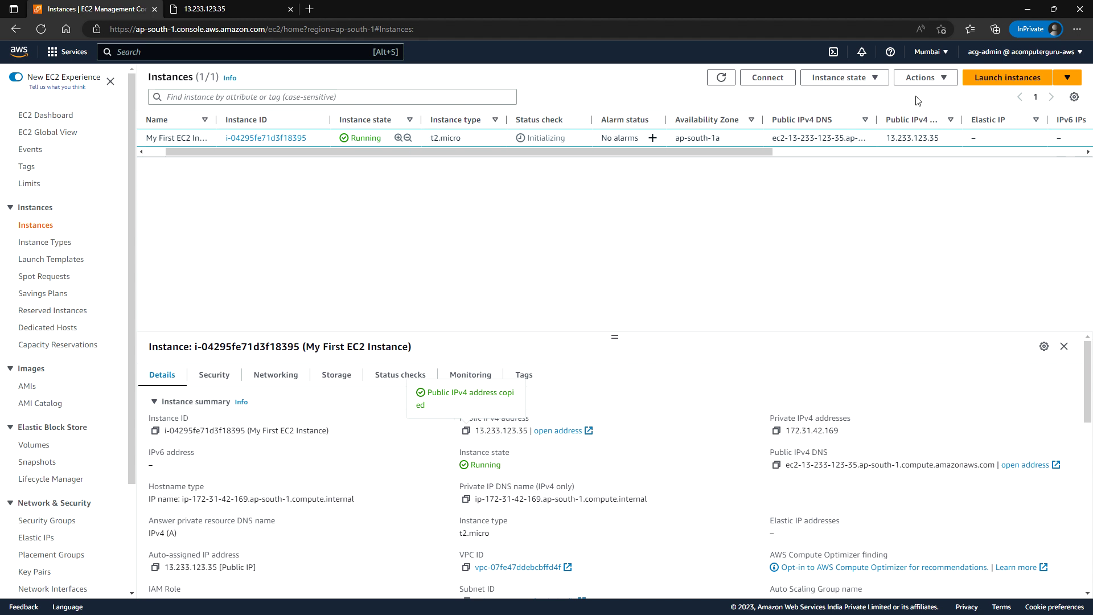
pyautogui.click(871, 82)
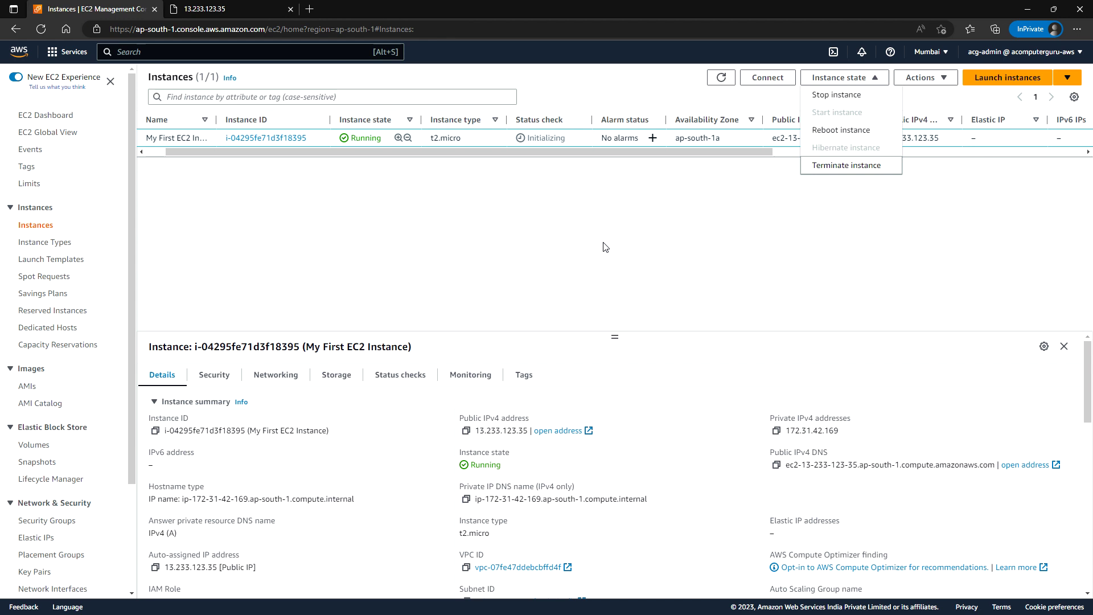
pyautogui.click(630, 171)
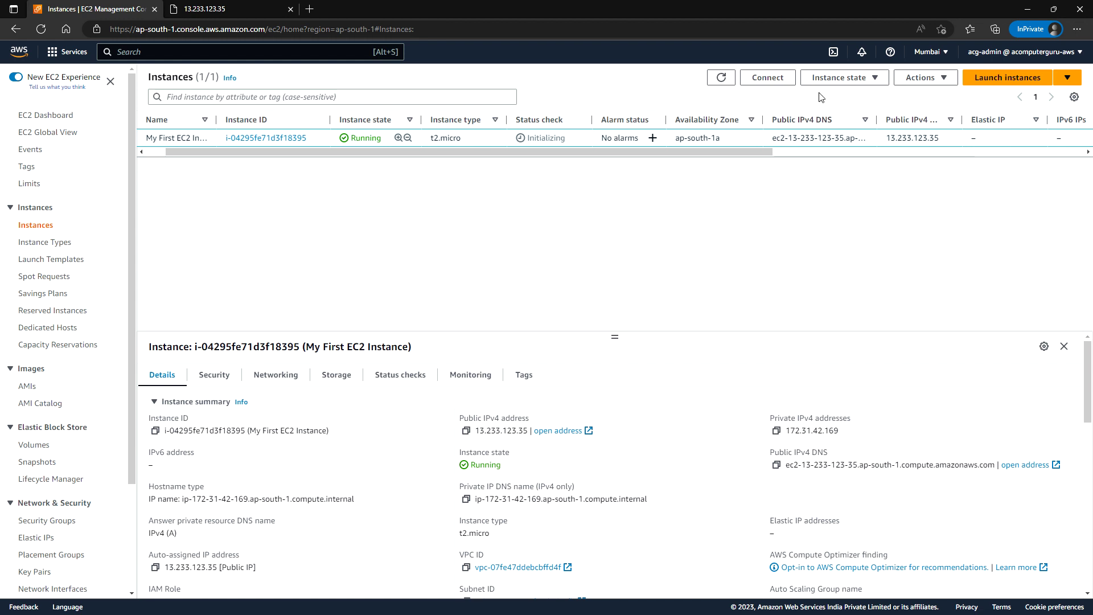
pyautogui.click(835, 78)
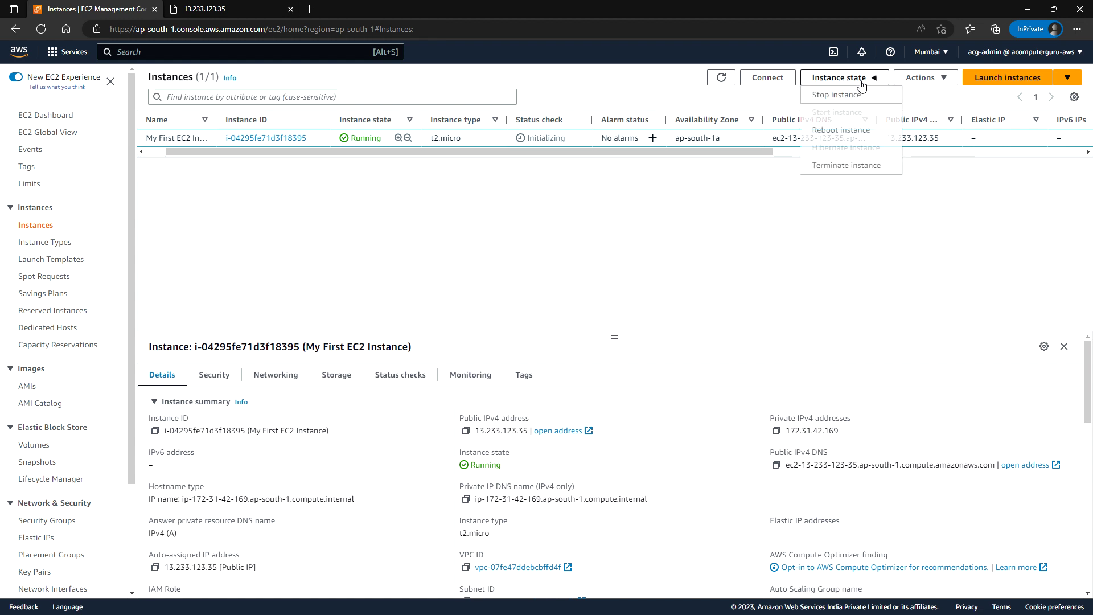
pyautogui.click(891, 219)
pyautogui.click(920, 78)
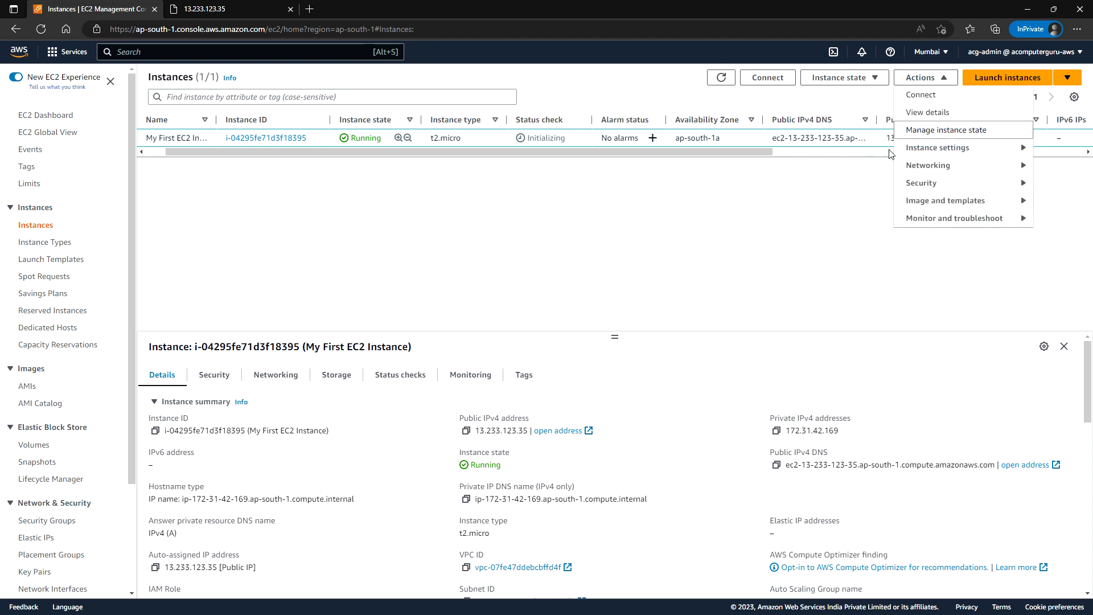
pyautogui.click(797, 225)
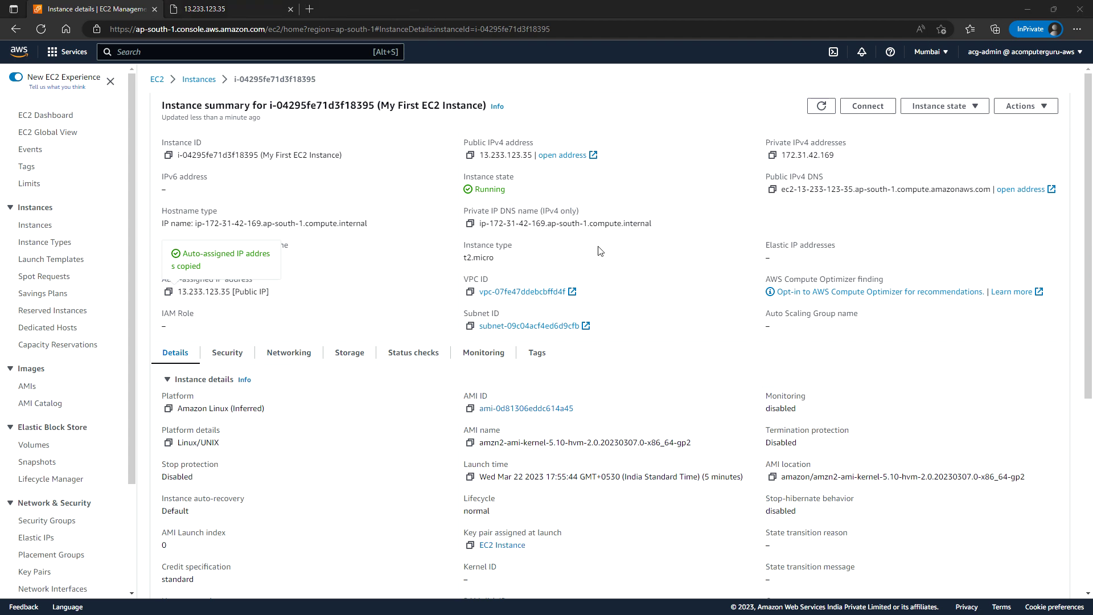
# Step: From the instance list, show the SSH client connection instructions for My First EC2 Instance and highlight the example ssh command
pyautogui.click(36, 226)
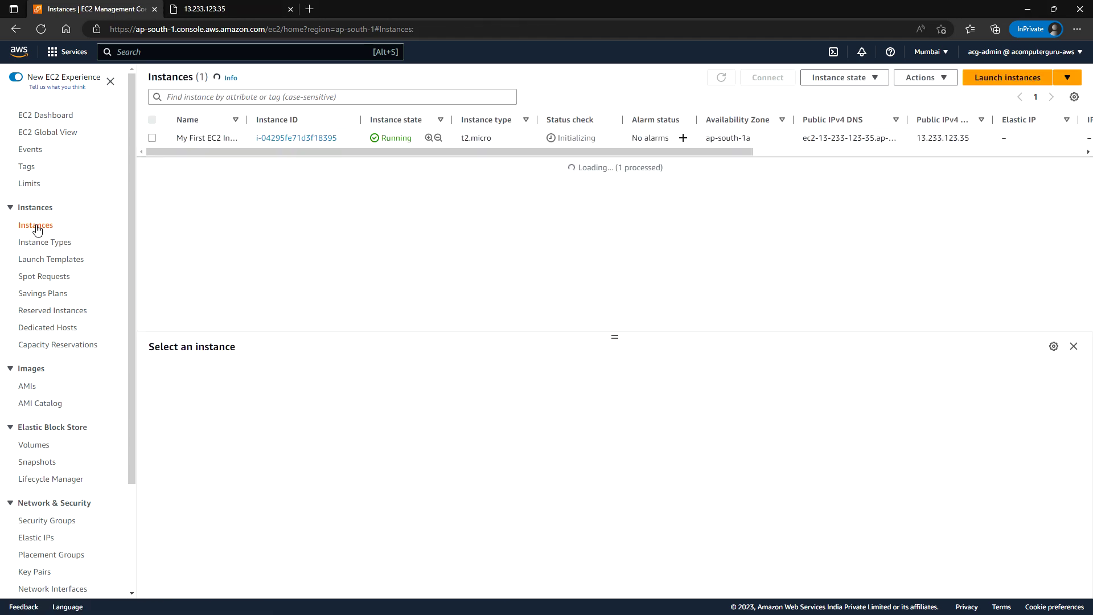
pyautogui.click(152, 138)
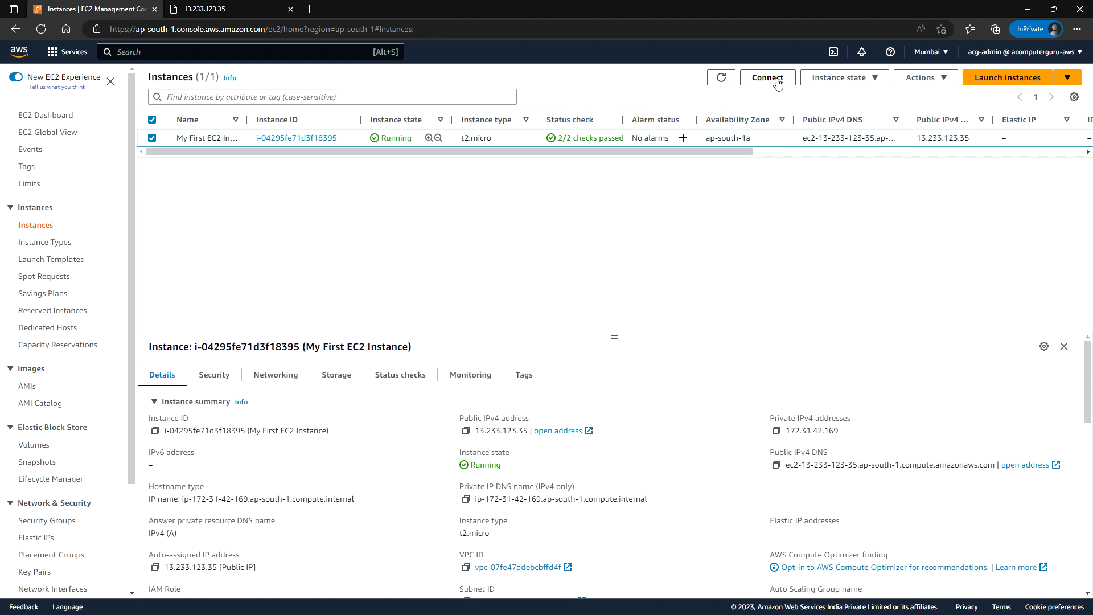
pyautogui.click(778, 83)
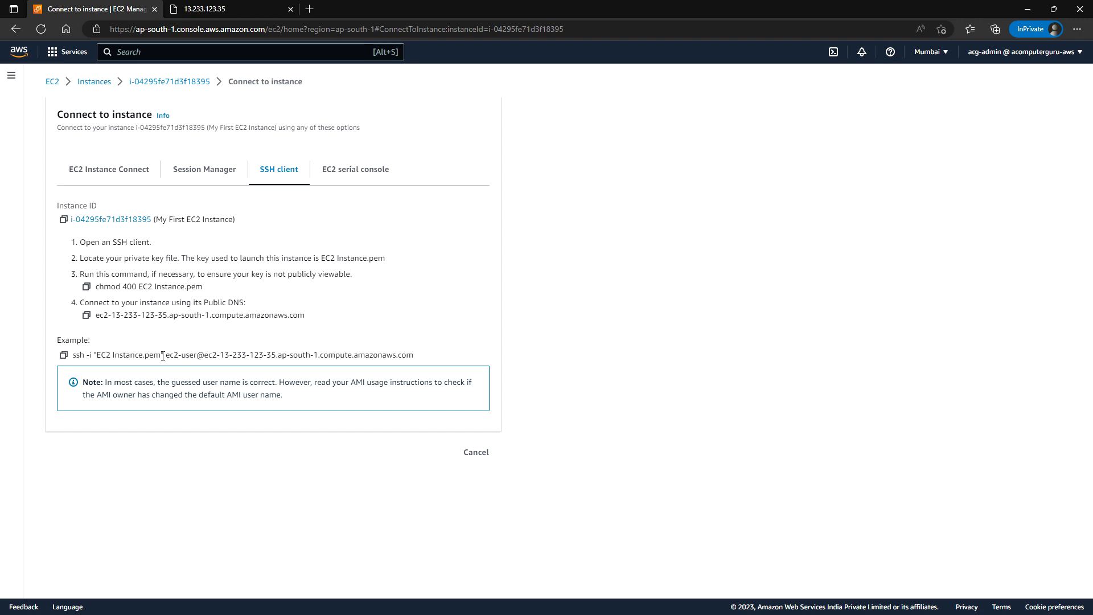
pyautogui.moveTo(72, 355); pyautogui.dragTo(404, 356)
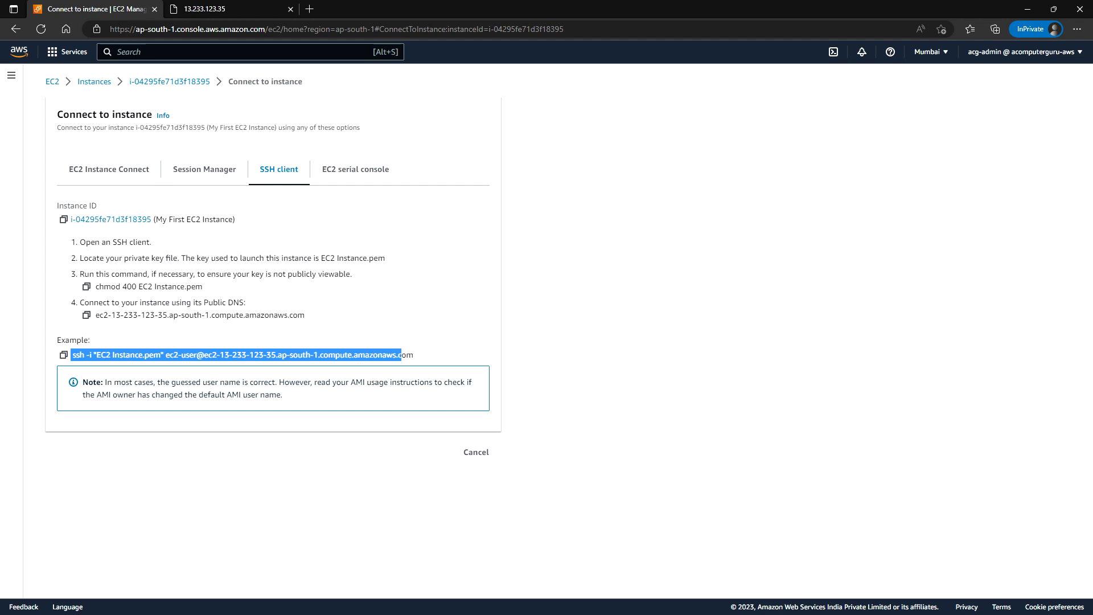
pyautogui.hotkey('alt', 'Tab')
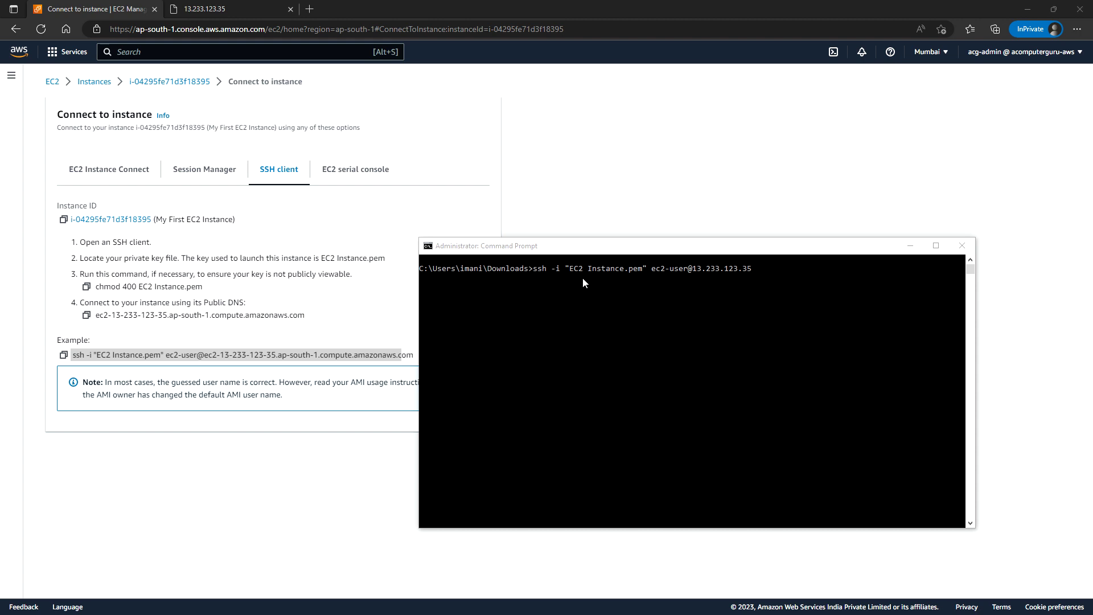
pyautogui.click(683, 253)
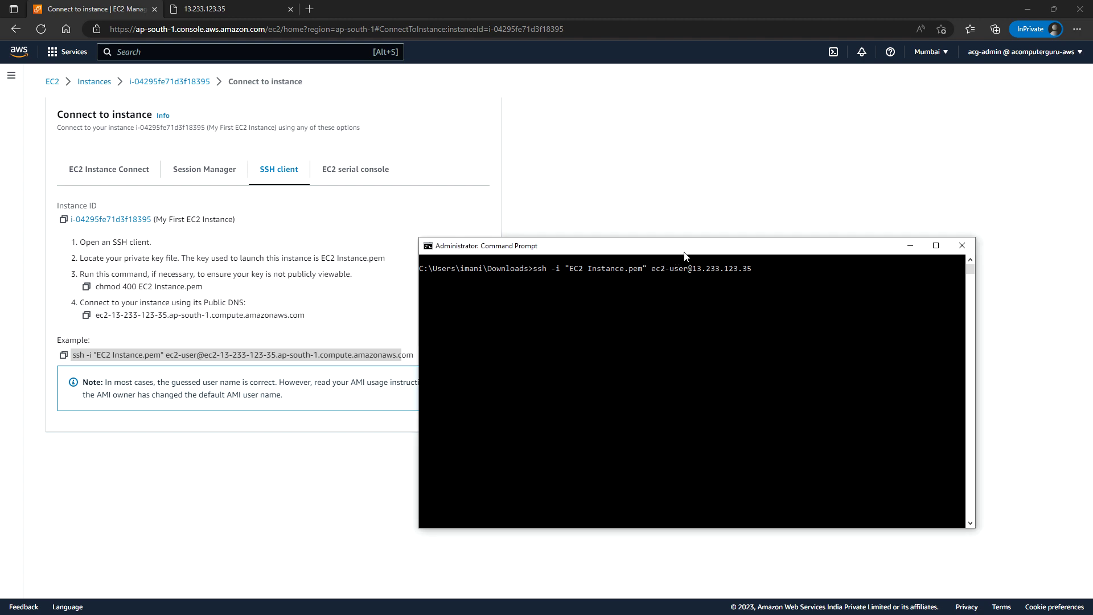
pyautogui.press('Return')
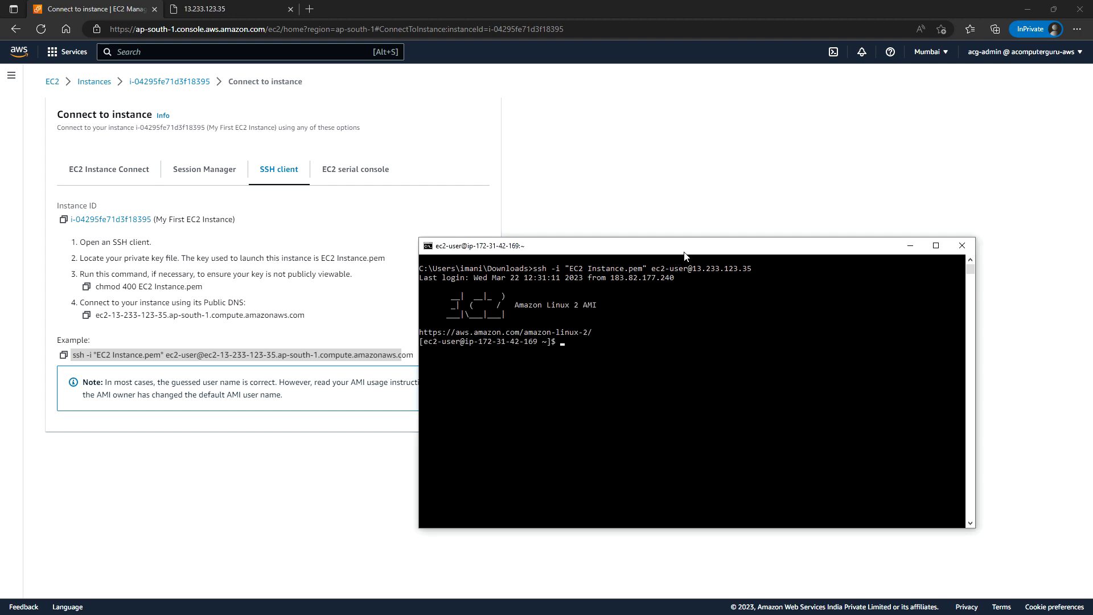